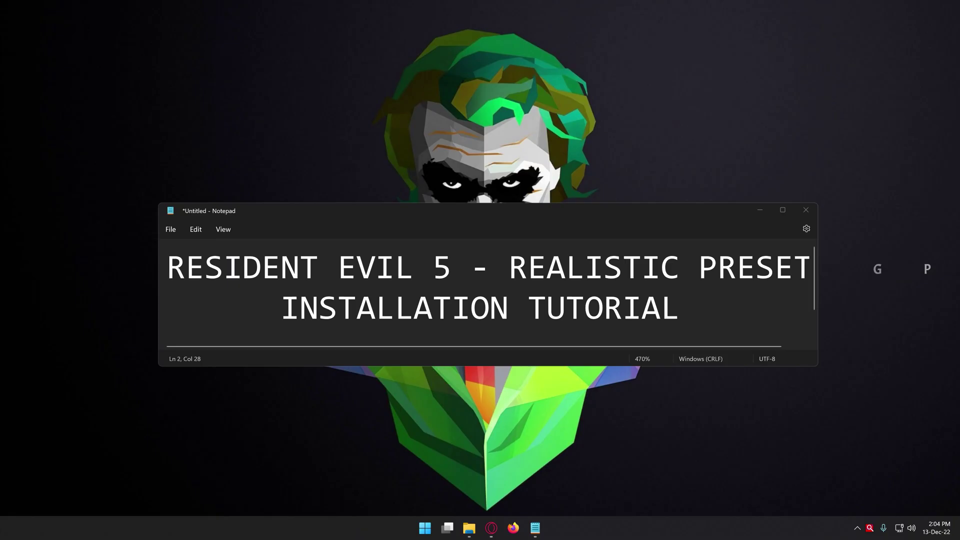
# Minimize the Notepad title card for the Resident Evil 5 Realistic Preset tutorial
pyautogui.click(759, 210)
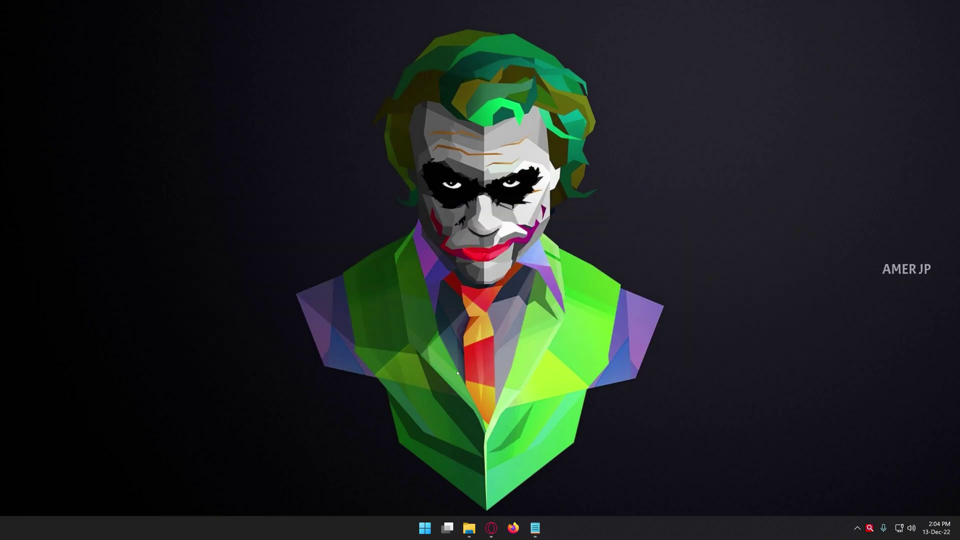
# In Opera, scroll to the Realistic Preset's files and start downloading the RTX ON preset file
pyautogui.click(489, 529)
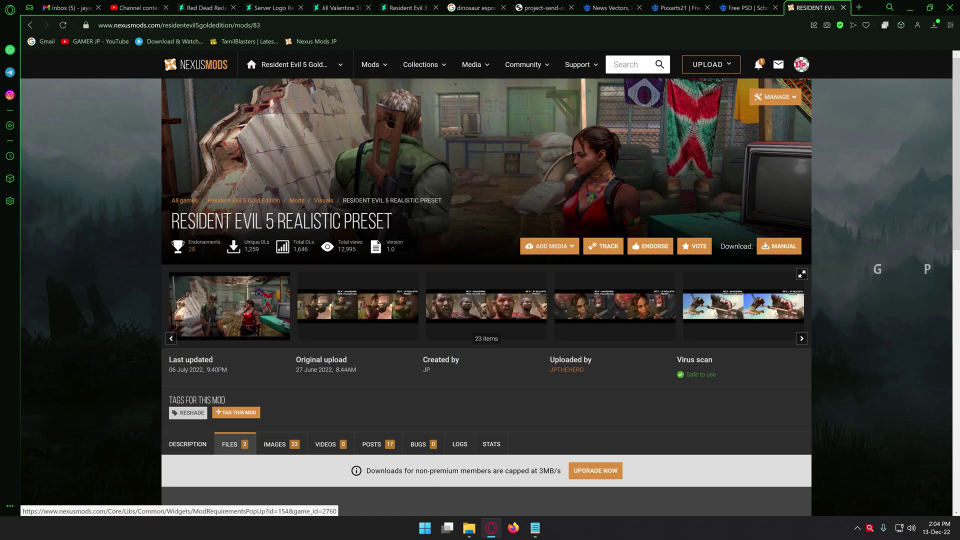
pyautogui.scroll(-4, 480, 300)
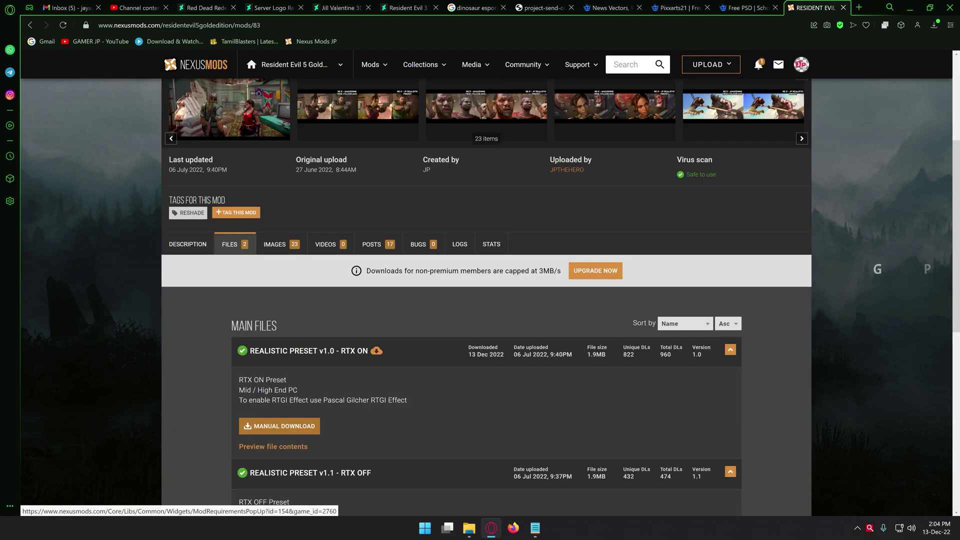
pyautogui.click(276, 425)
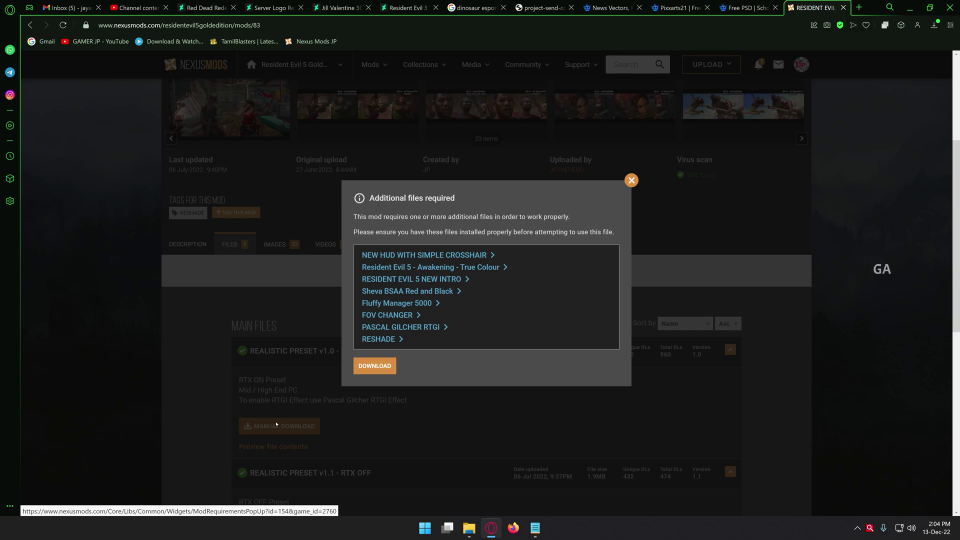
# View the Awakening - True Colour comparison images, return to the preset page and minimize Opera
pyautogui.click(494, 268)
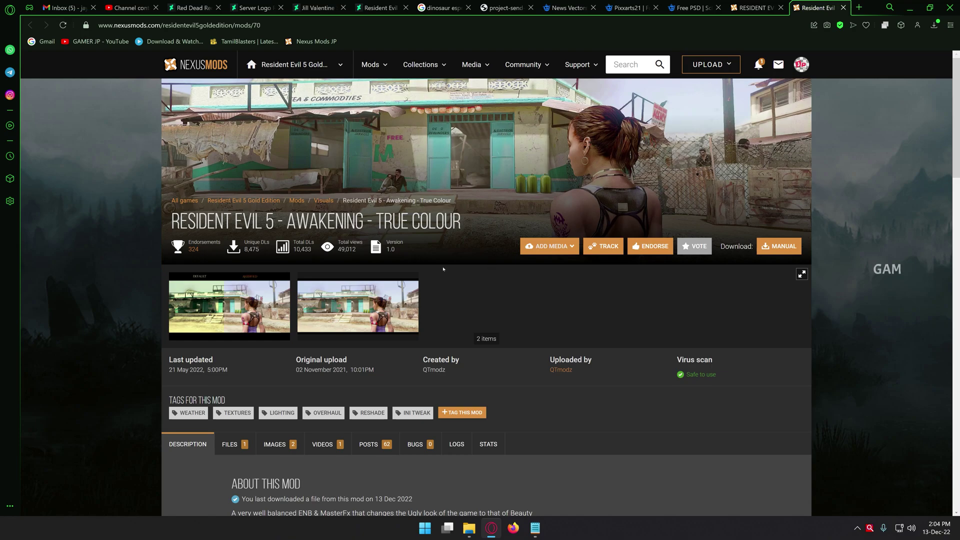
pyautogui.click(348, 318)
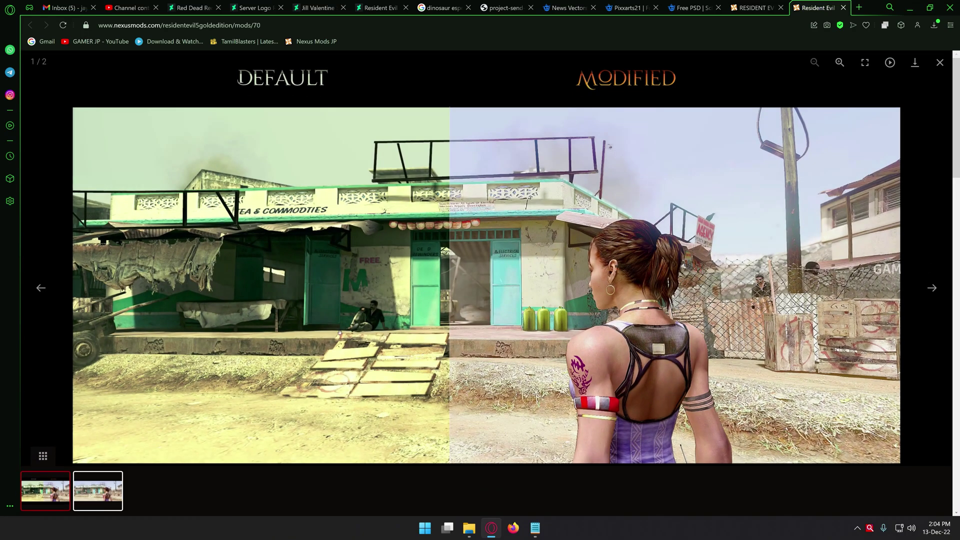
pyautogui.click(941, 62)
pyautogui.click(754, 7)
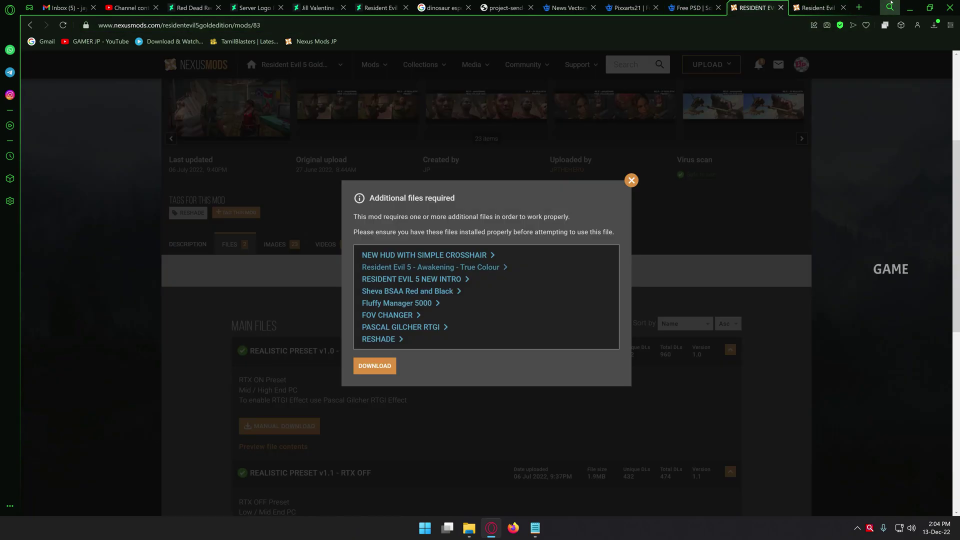
pyautogui.click(910, 4)
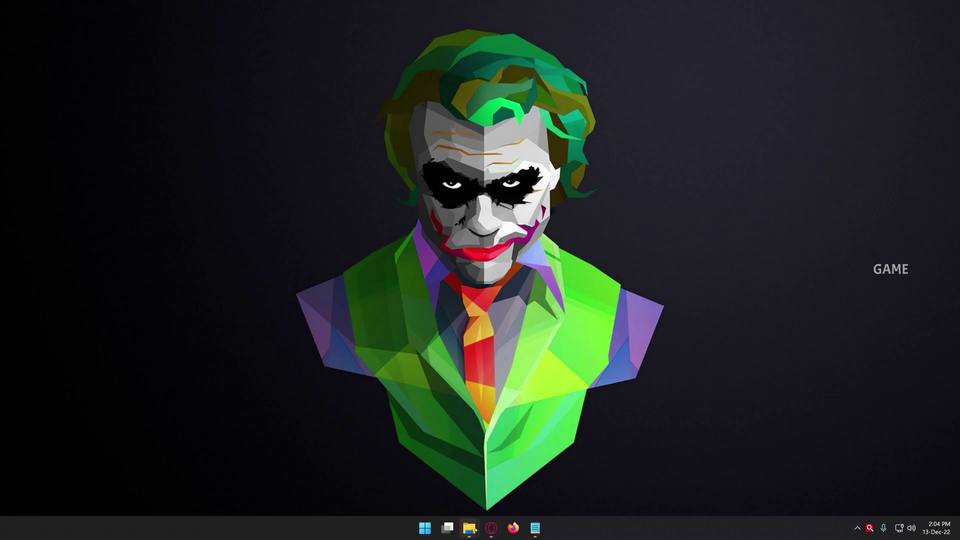
# Restore the RE5 Mods window, enter Step 1 - Install Reshade and run ReShade_Setup_5.5.2.exe
pyautogui.moveTo(469, 527)
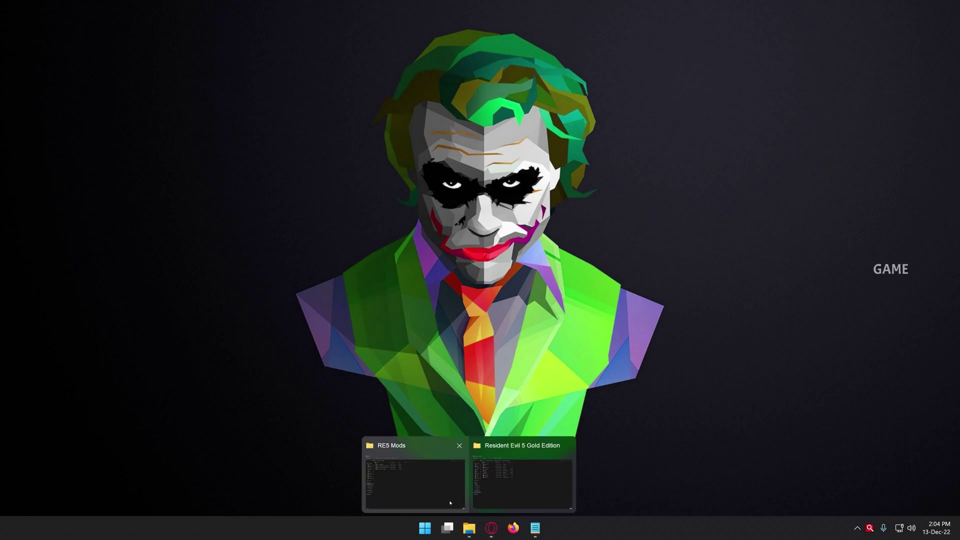
pyautogui.click(413, 473)
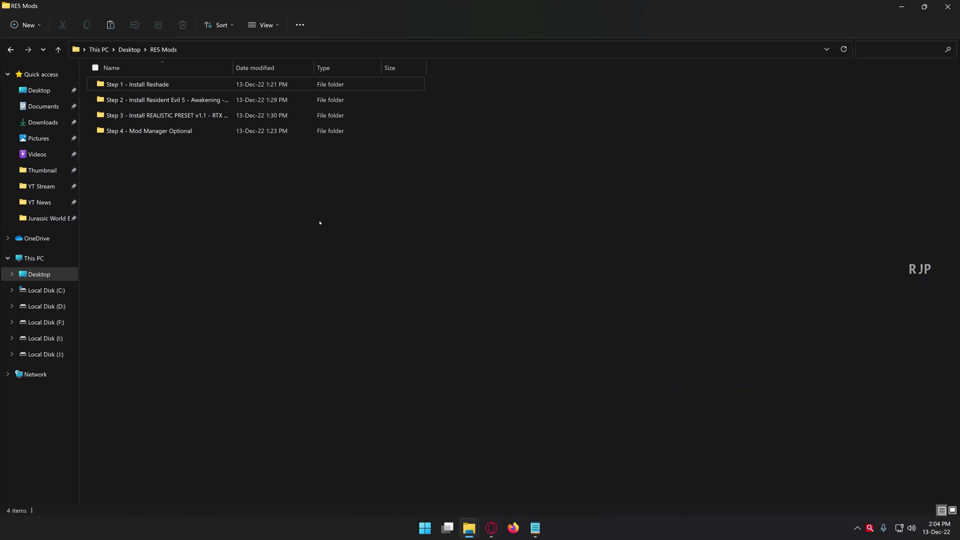
pyautogui.doubleClick(190, 89)
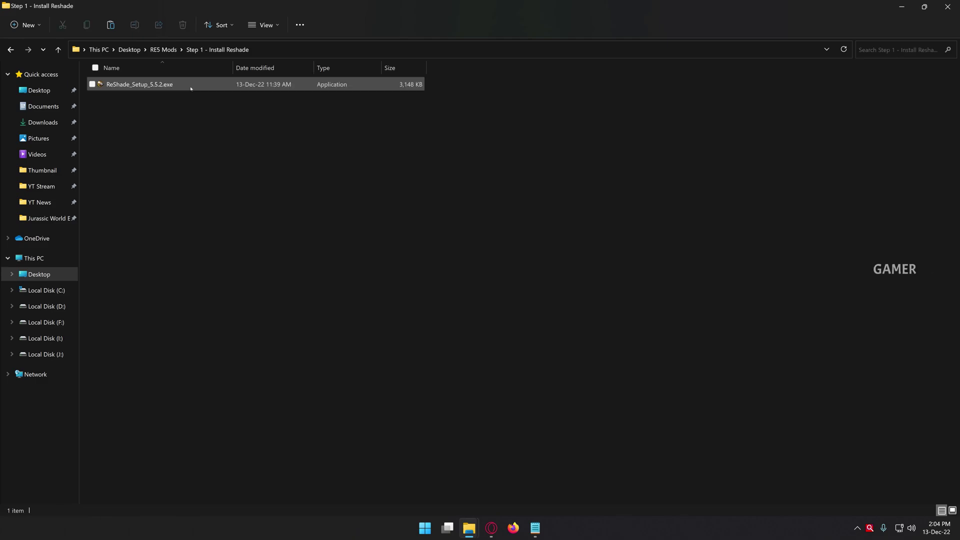
pyautogui.doubleClick(191, 85)
# Allow the setup to run and choose re5dx9.exe from Resident Evil 5 Gold Edition as the game
pyautogui.click(490, 279)
pyautogui.click(575, 369)
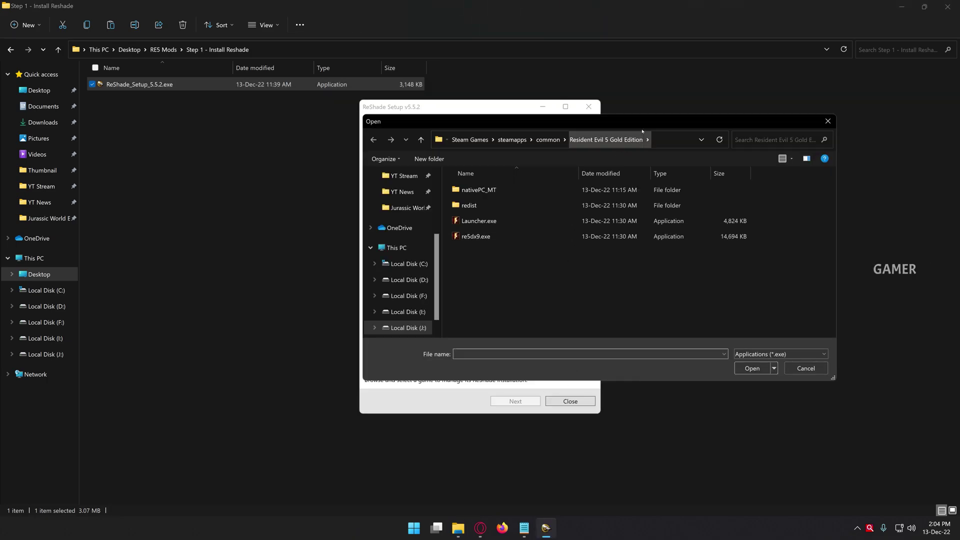
pyautogui.moveTo(631, 125); pyautogui.dragTo(551, 161)
pyautogui.click(572, 168)
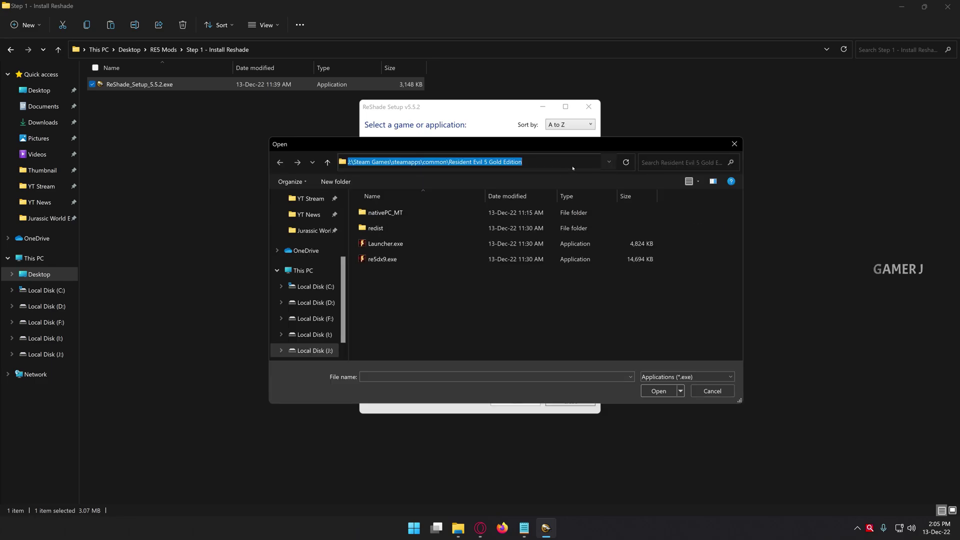
pyautogui.click(452, 314)
pyautogui.click(387, 260)
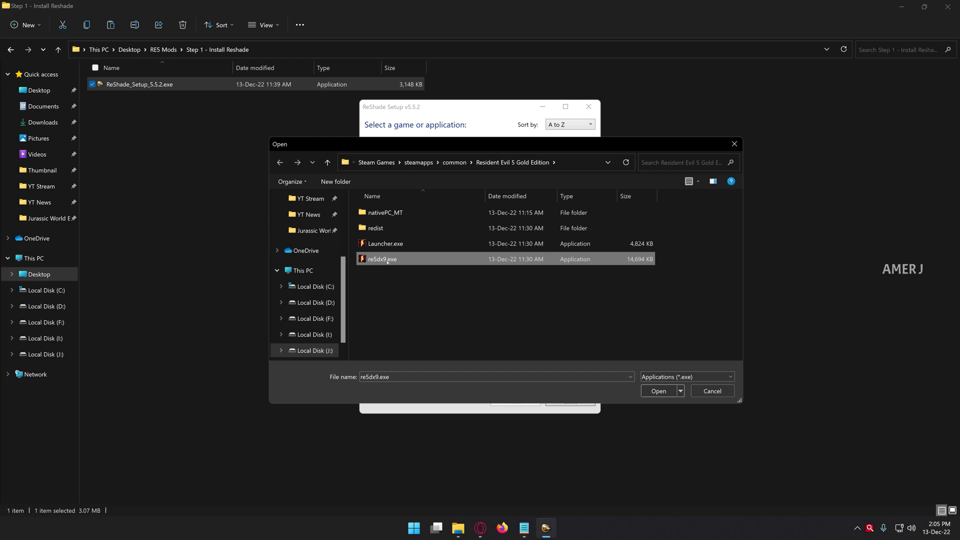
pyautogui.click(658, 391)
pyautogui.click(492, 402)
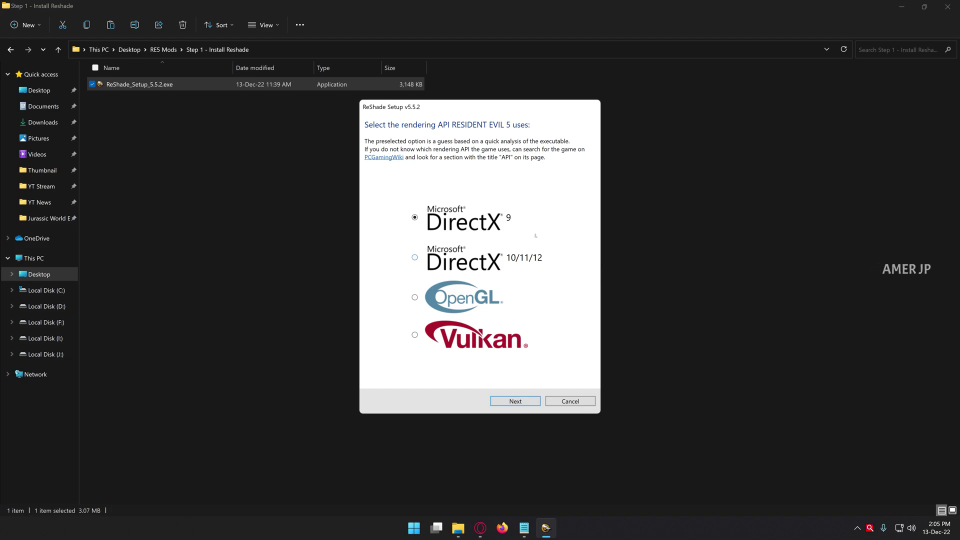
# Keep DirectX 9, skip the preset, tick all effect packages and complete the ReShade v5.5.2 install
pyautogui.click(518, 400)
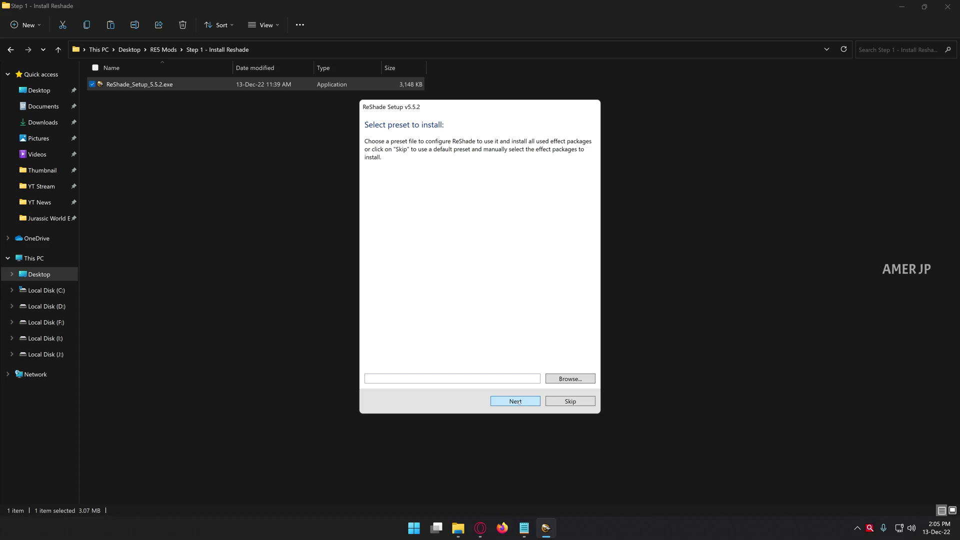
pyautogui.click(515, 402)
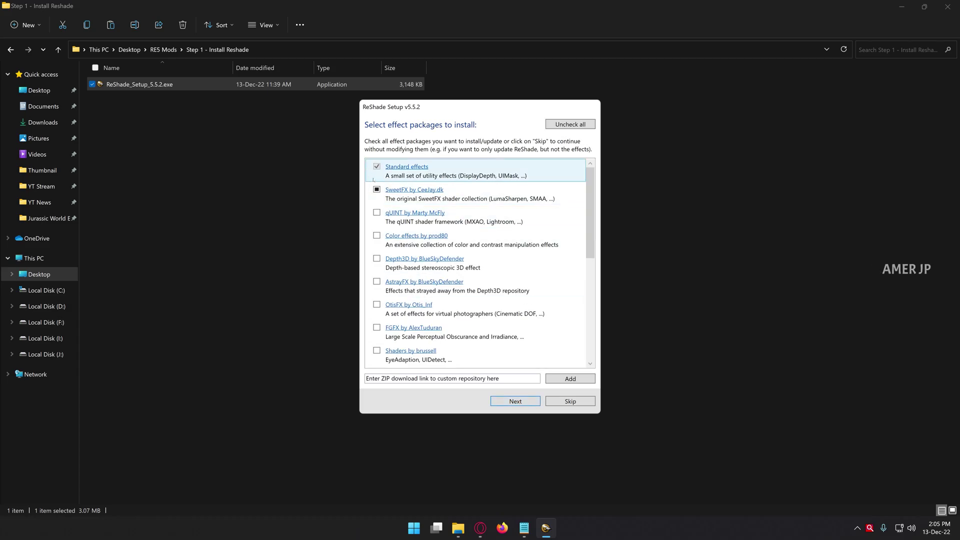
pyautogui.click(550, 124)
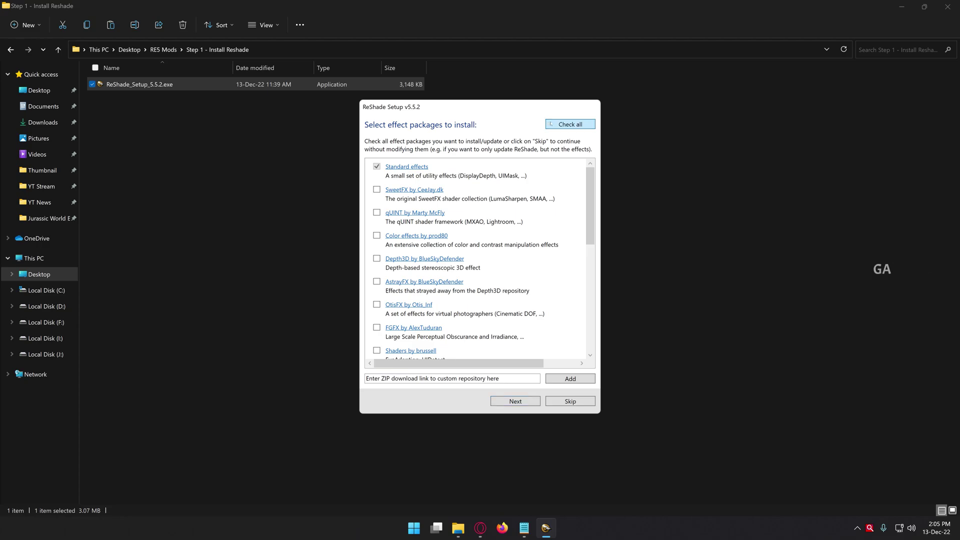
pyautogui.click(594, 128)
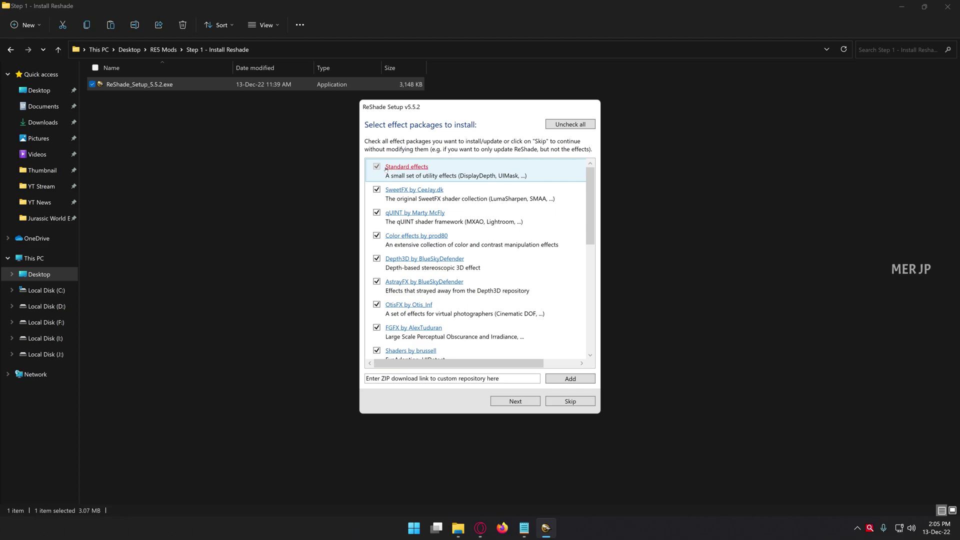
pyautogui.scroll(-10, 379, 200)
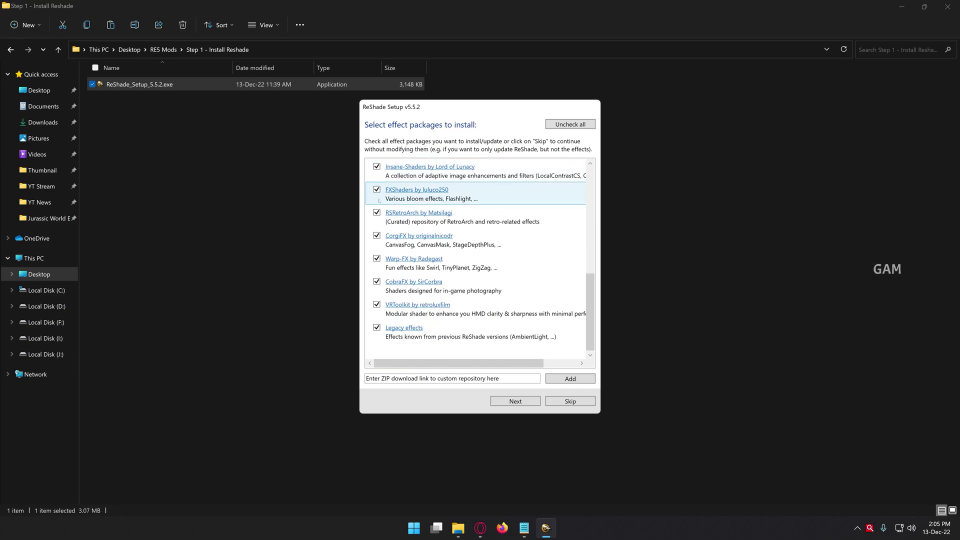
pyautogui.click(520, 402)
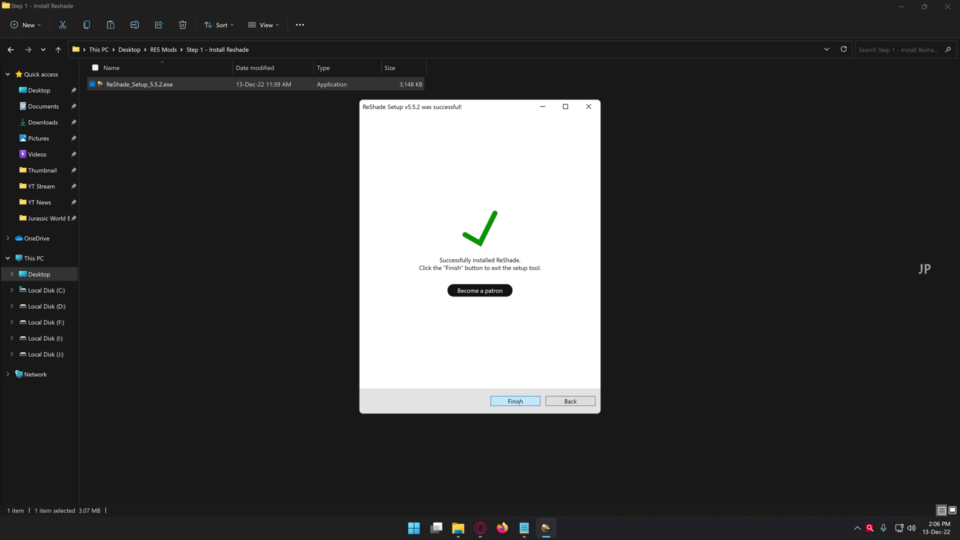
pyautogui.click(515, 401)
# In the game folder, cut reshade-shaders, d3d9.dll, ReShade.ini and ReShade.log
pyautogui.click(468, 536)
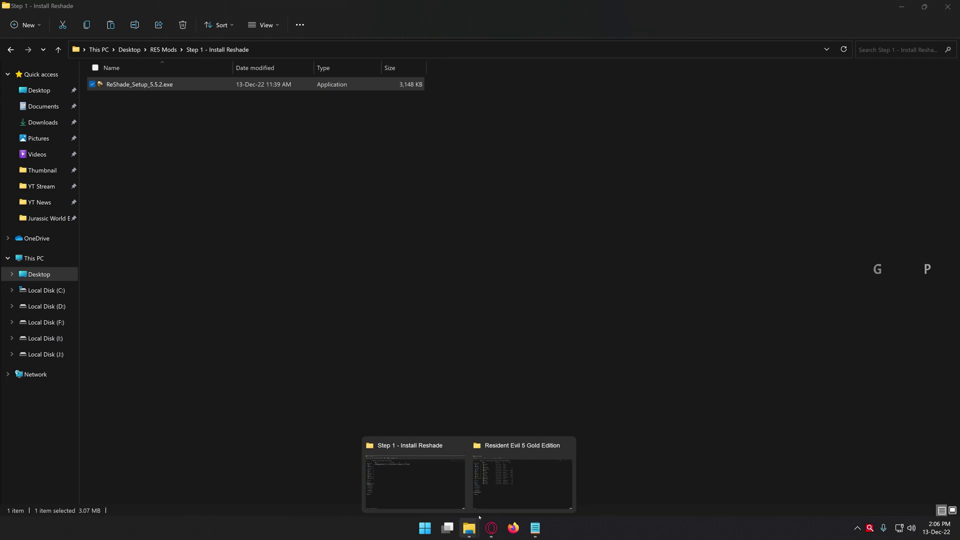
pyautogui.click(514, 472)
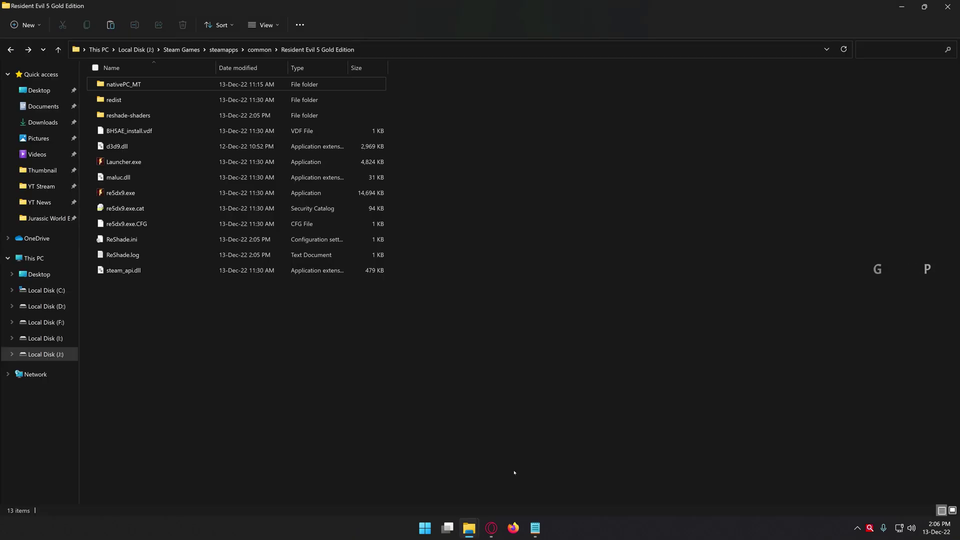
pyautogui.click(153, 120)
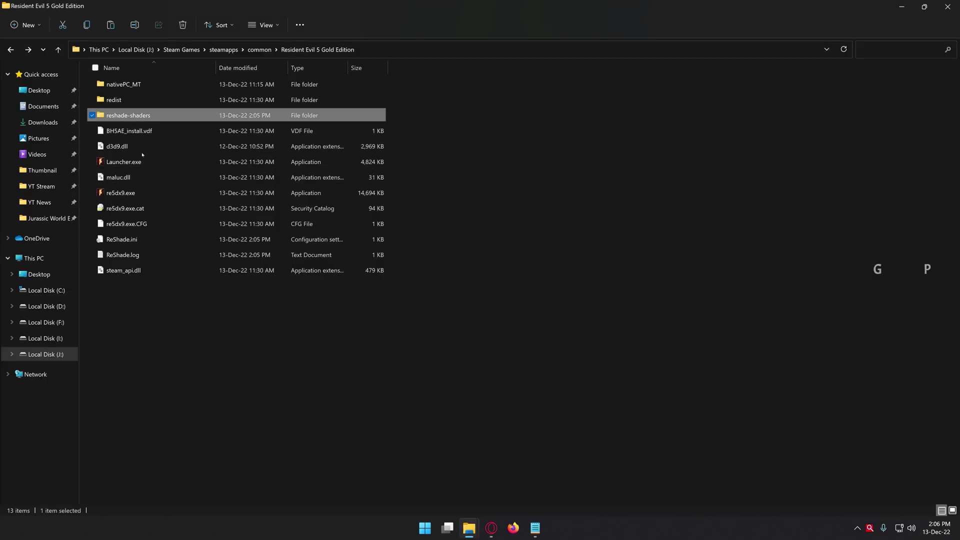
pyautogui.keyDown('ctrl'); pyautogui.click(117, 147); pyautogui.keyUp('ctrl')
pyautogui.keyDown('ctrl'); pyautogui.click(140, 240); pyautogui.keyUp('ctrl')
pyautogui.keyDown('ctrl'); pyautogui.click(125, 255); pyautogui.keyUp('ctrl')
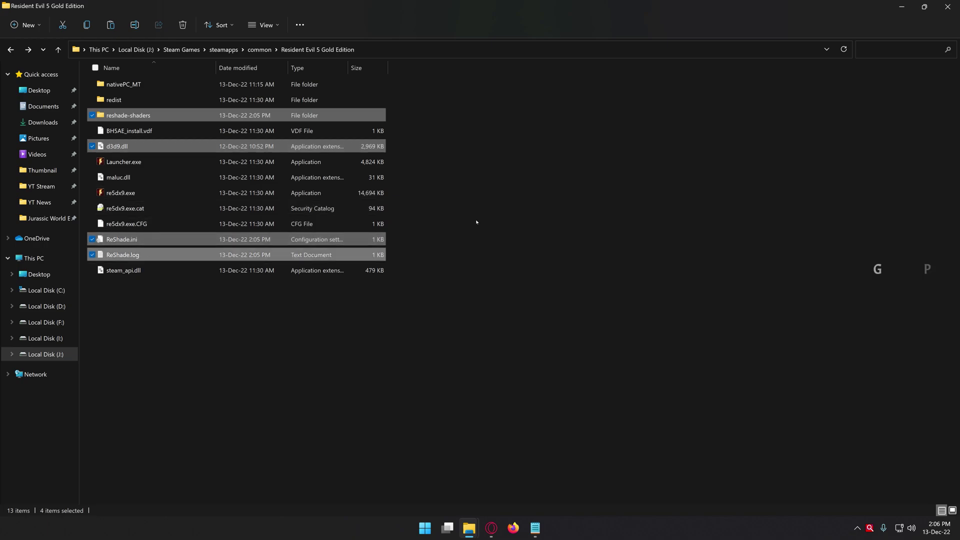
pyautogui.rightClick(333, 240)
pyautogui.click(367, 439)
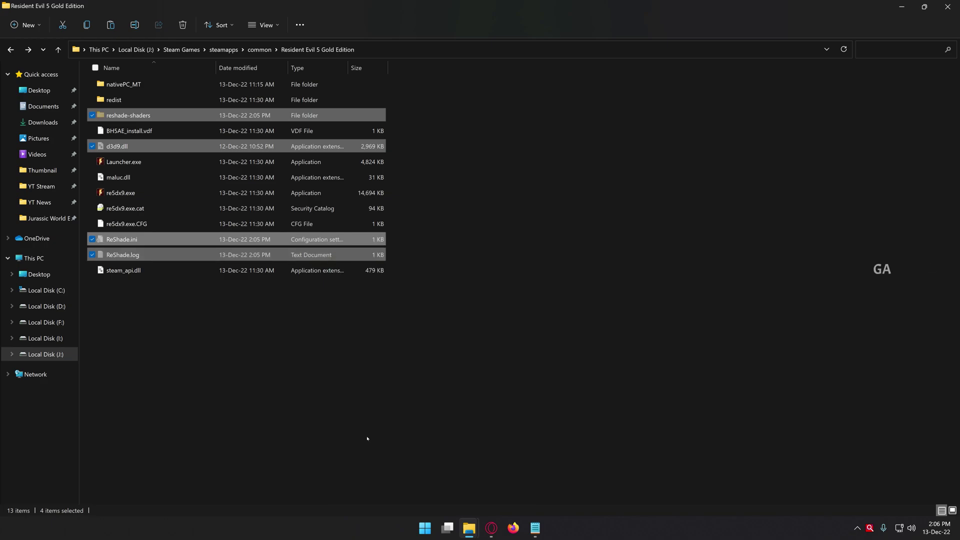
pyautogui.click(367, 439)
# Create a new folder named 'backup', paste the four ReShade files into it and refresh
pyautogui.hotkey('ctrl', 'shift', 'n')
pyautogui.write('backup')
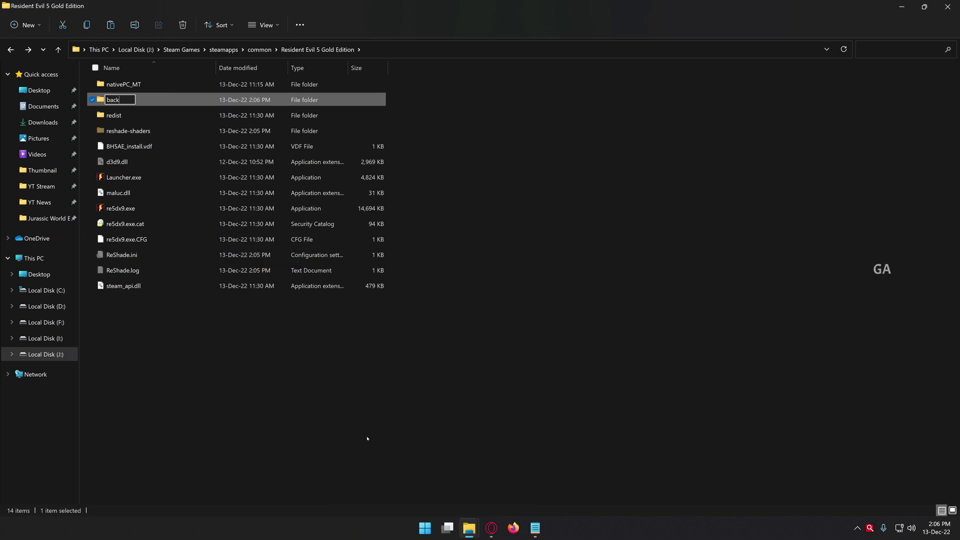
pyautogui.press('Return')
pyautogui.press('Return')
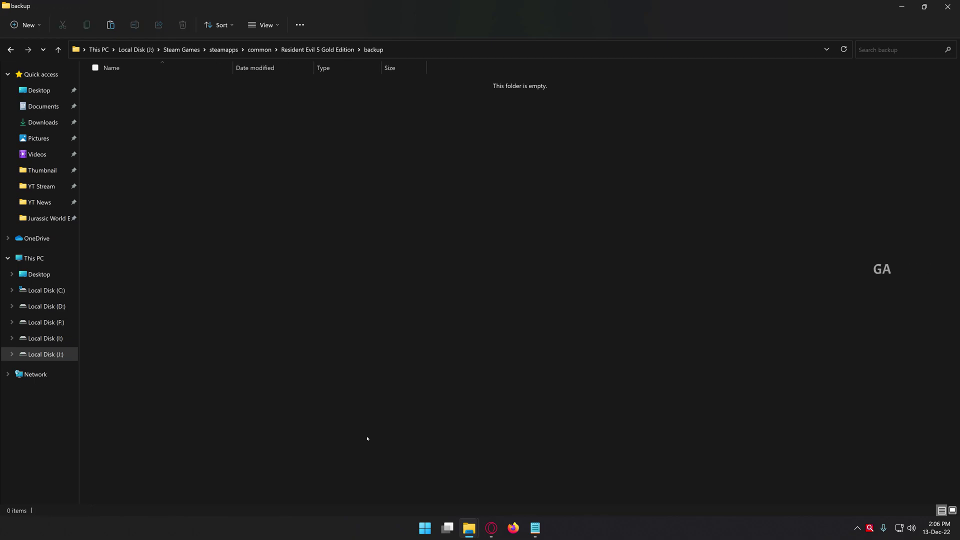
pyautogui.hotkey('ctrl', 'v')
pyautogui.rightClick(245, 203)
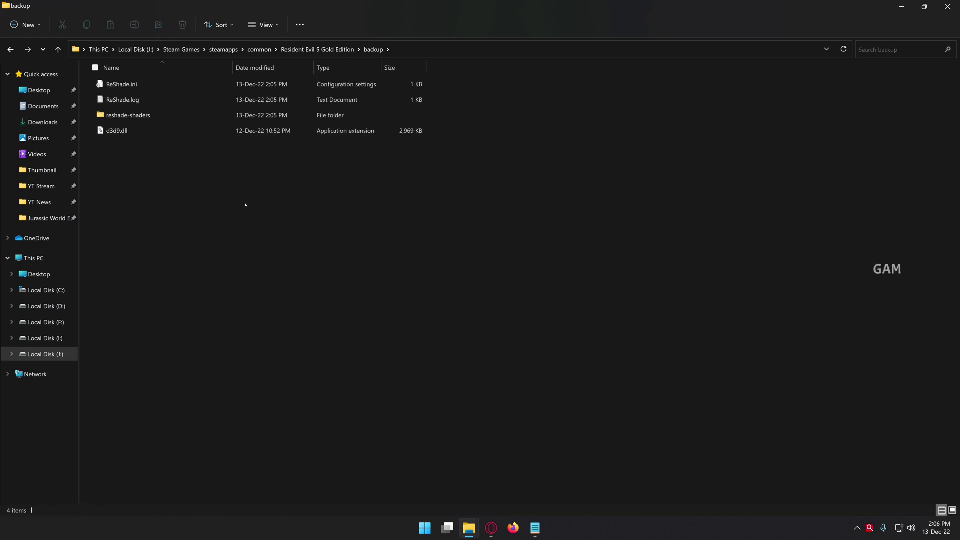
pyautogui.click(310, 243)
pyautogui.hotkey('ctrl', 'a')
pyautogui.click(190, 195)
pyautogui.click(149, 100)
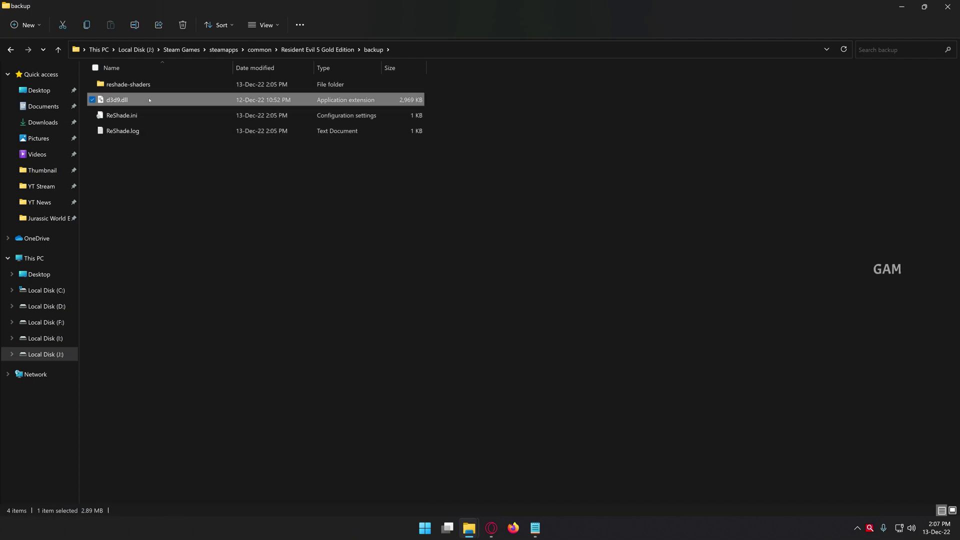
# Rename d3d9.dll to Reshade.asi, accepting the file extension change
pyautogui.press('F2')
pyautogui.write('Reshade.as')
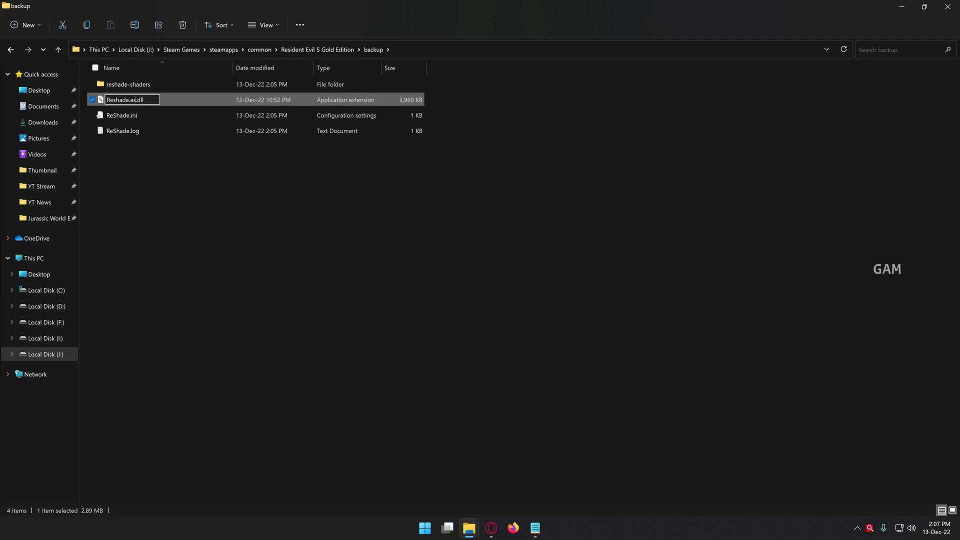
pyautogui.write('i')
pyautogui.press('Delete')
pyautogui.press('Delete')
pyautogui.press('Delete')
pyautogui.press('Delete')
pyautogui.press('Return')
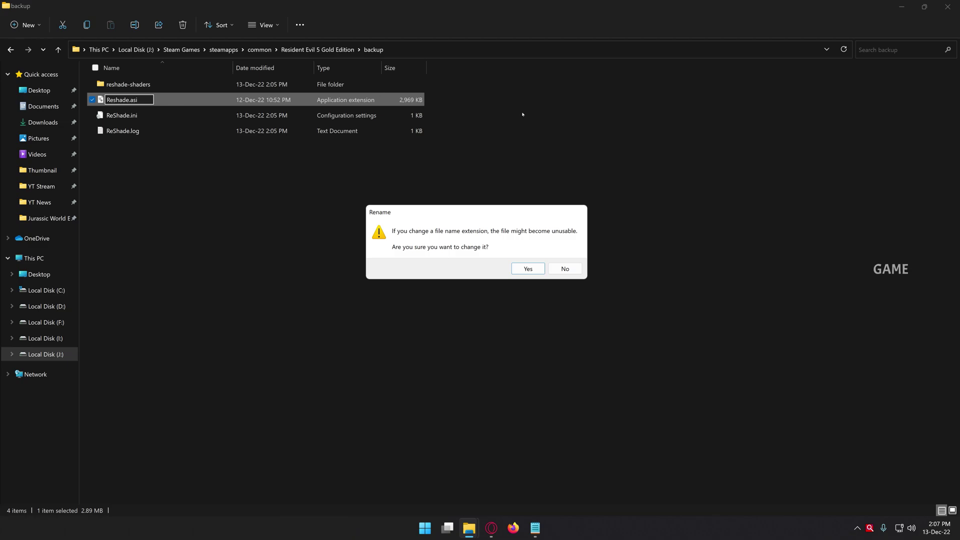
pyautogui.click(520, 263)
# Refresh the backup folder listing and go up to the Resident Evil 5 Gold Edition folder
pyautogui.rightClick(381, 250)
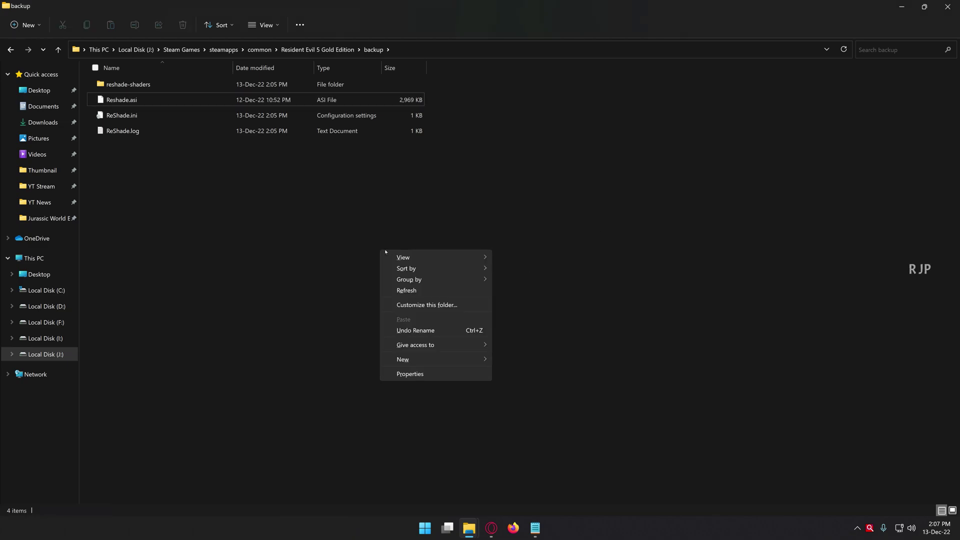
pyautogui.click(432, 291)
pyautogui.click(145, 100)
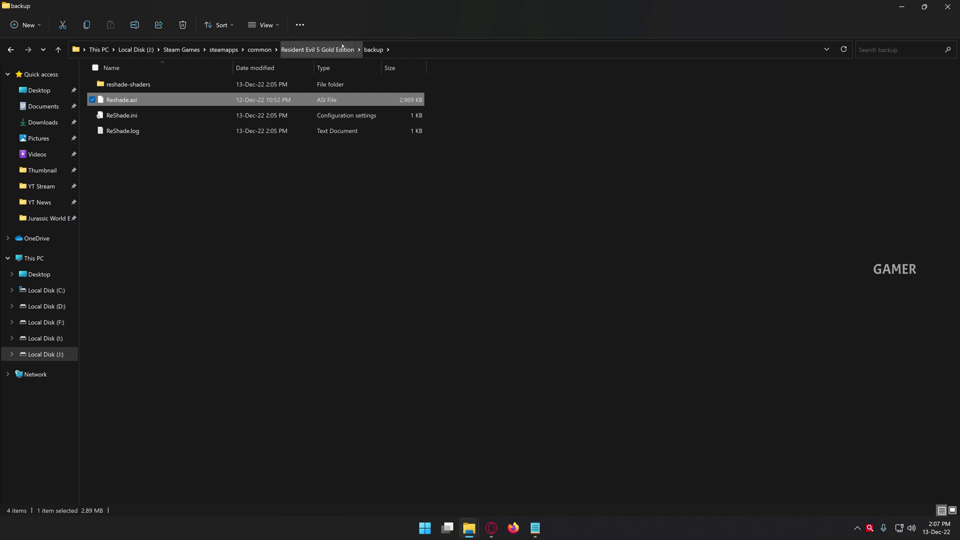
pyautogui.click(299, 149)
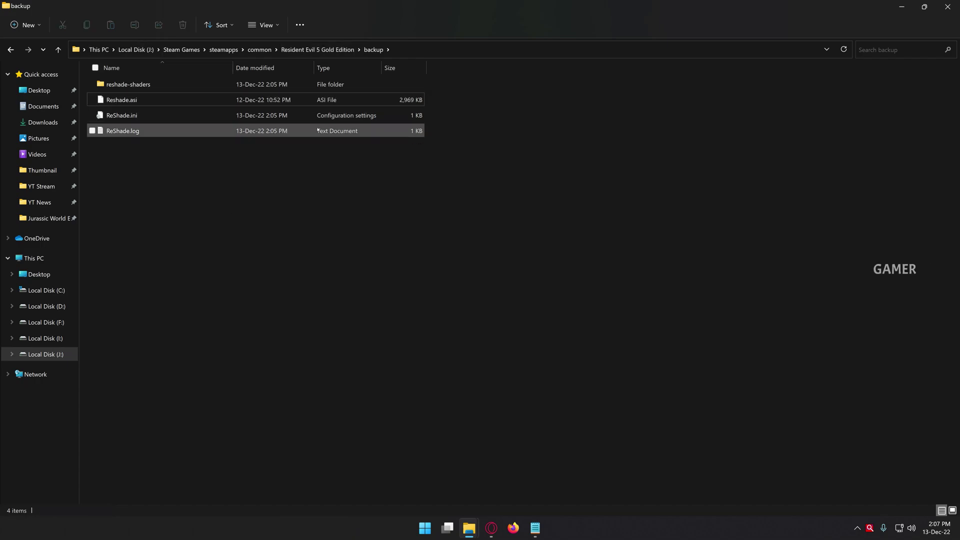
pyautogui.click(336, 50)
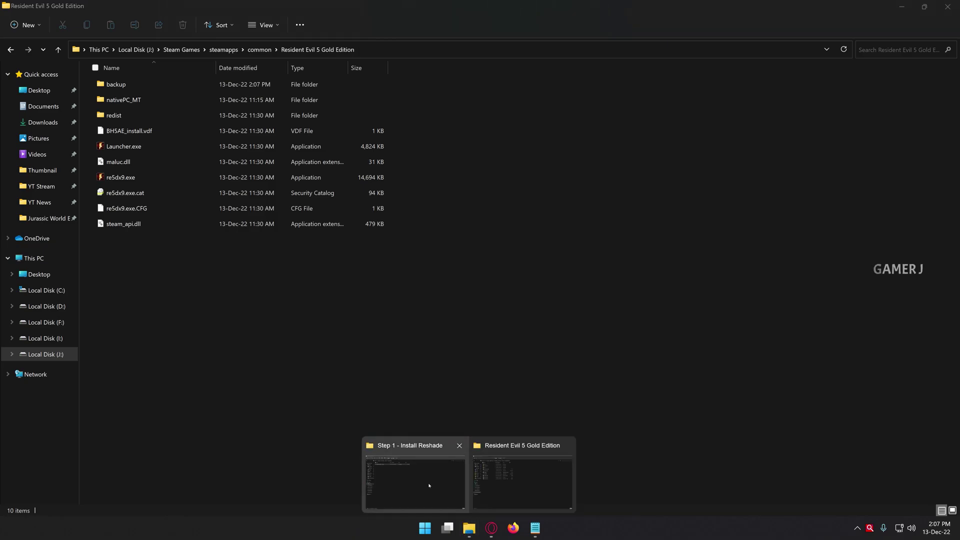
# Select all 22 items in Step 2 - Awakening - True Colour and paste them into the game folder
pyautogui.click(415, 470)
pyautogui.click(163, 49)
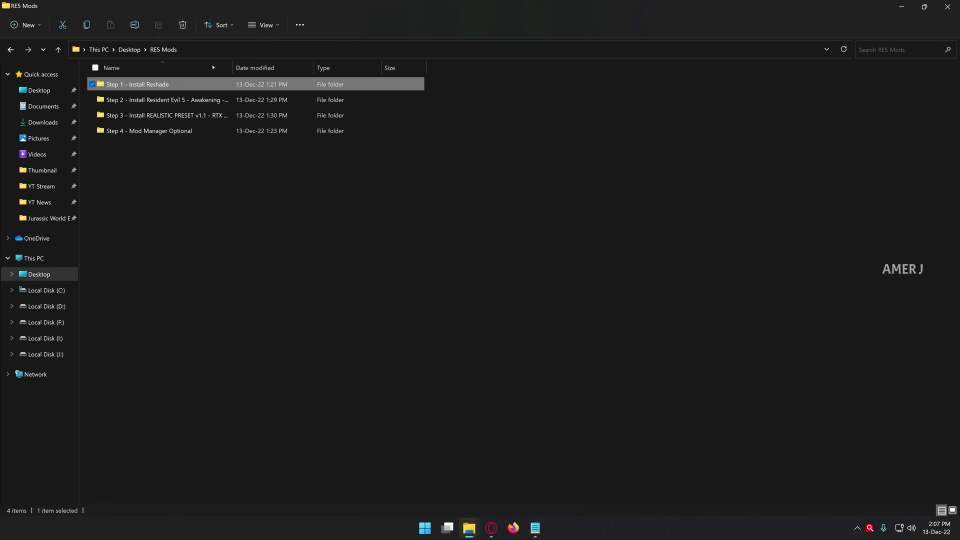
pyautogui.doubleClick(174, 99)
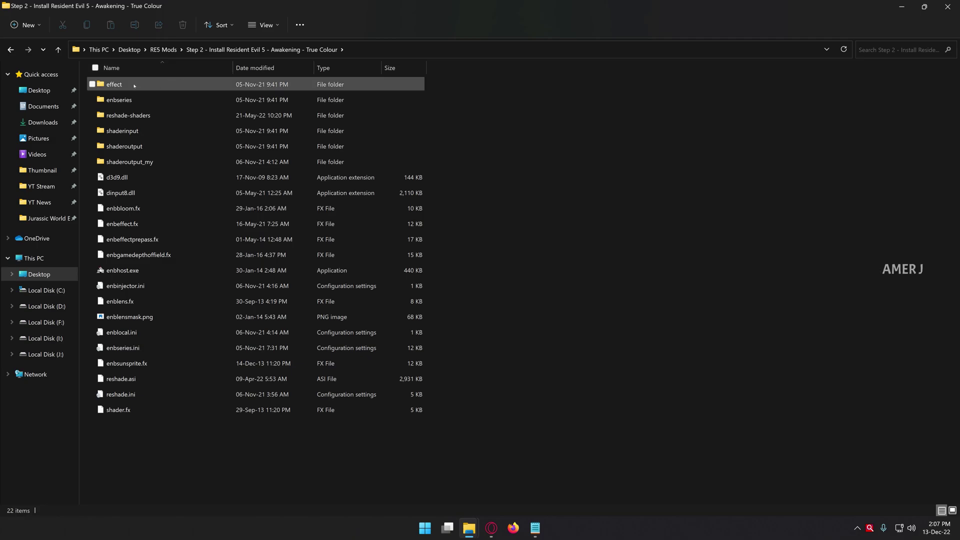
pyautogui.hotkey('ctrl', 'a')
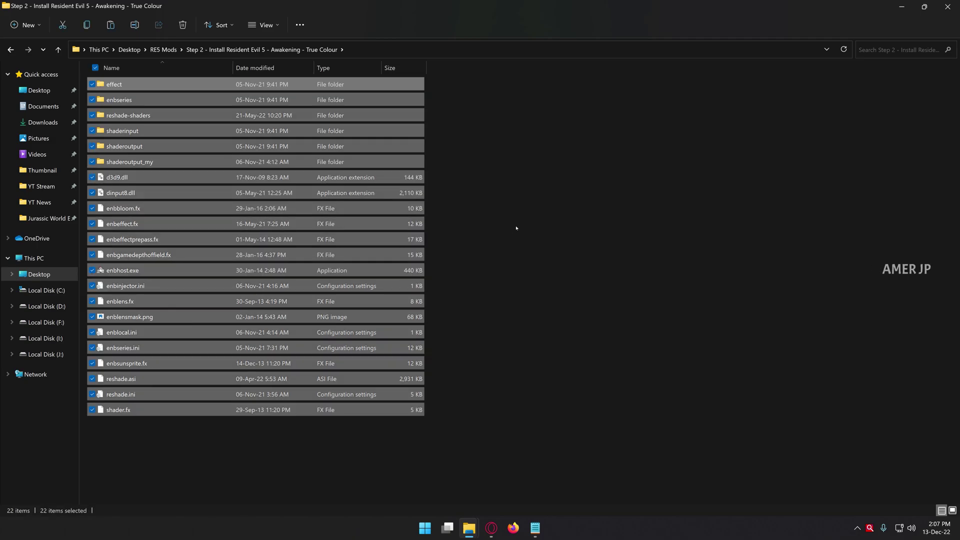
pyautogui.click(901, 3)
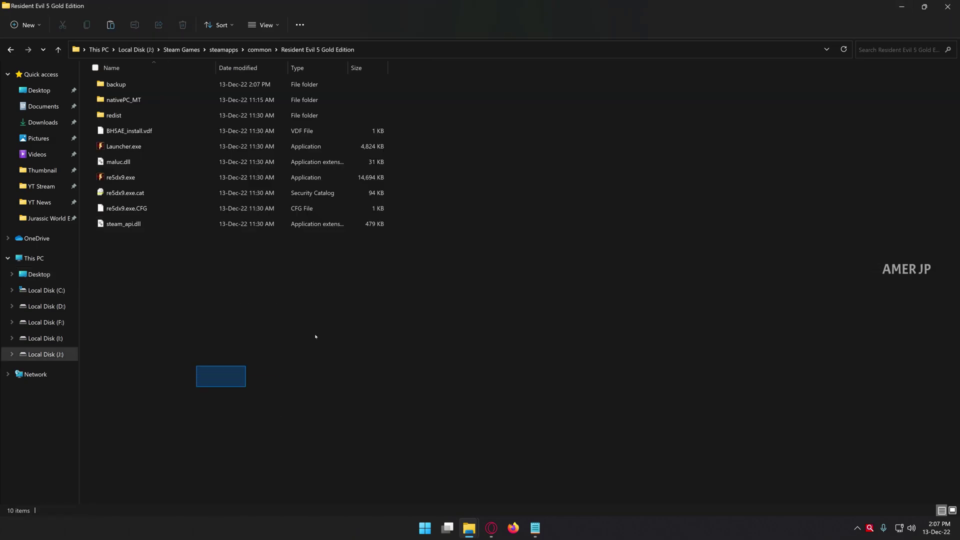
pyautogui.hotkey('ctrl', 'v')
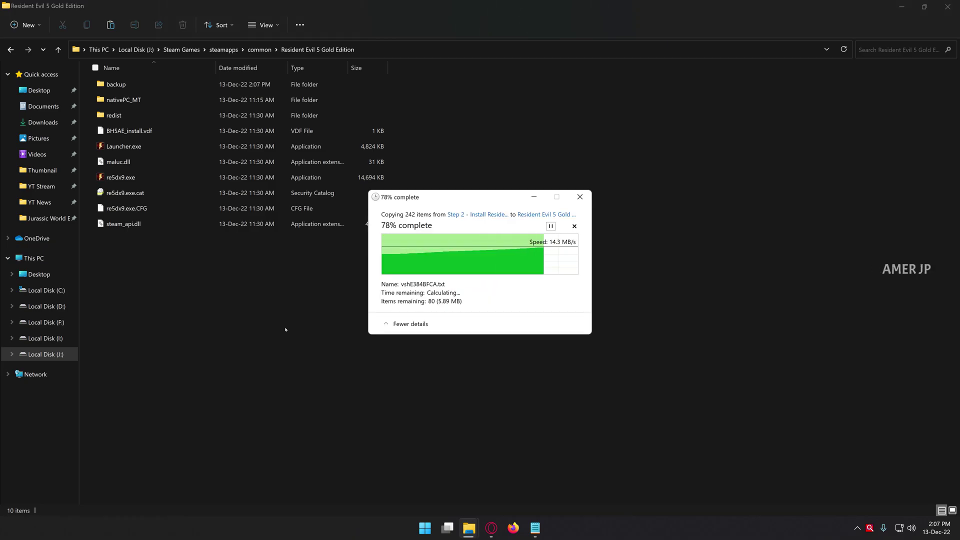
# Select reshade-shaders, reshade.asi and reshade.ini together in the game folder and delete them
pyautogui.click(624, 299)
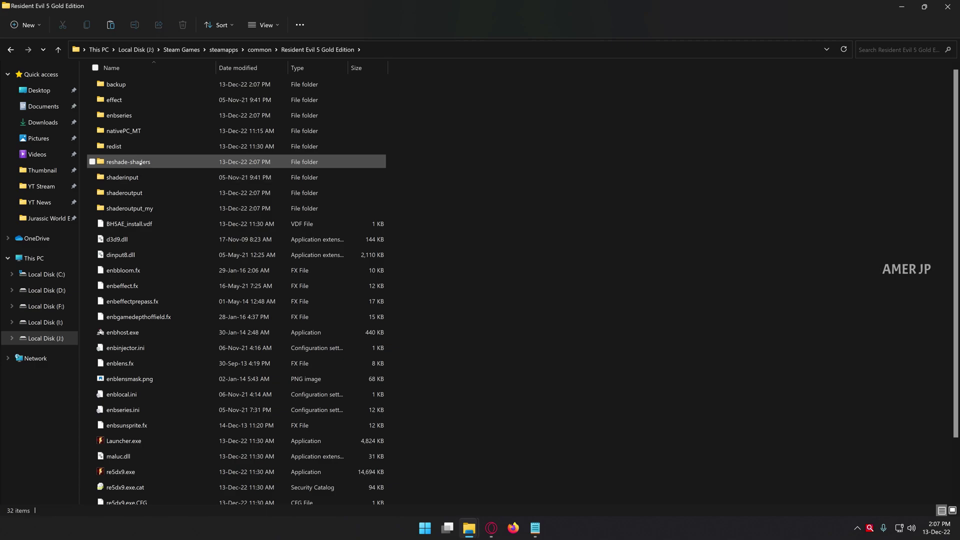
pyautogui.moveTo(142, 162)
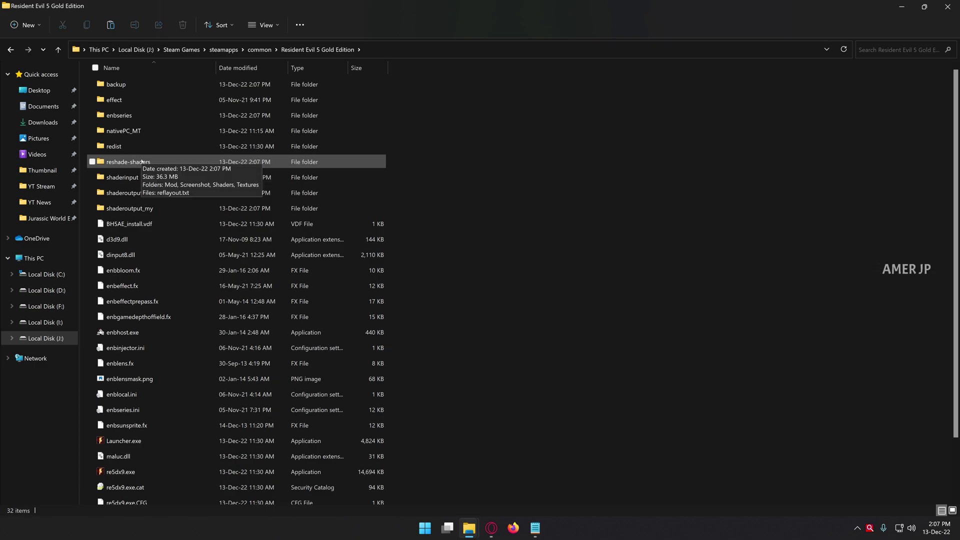
pyautogui.click(142, 162)
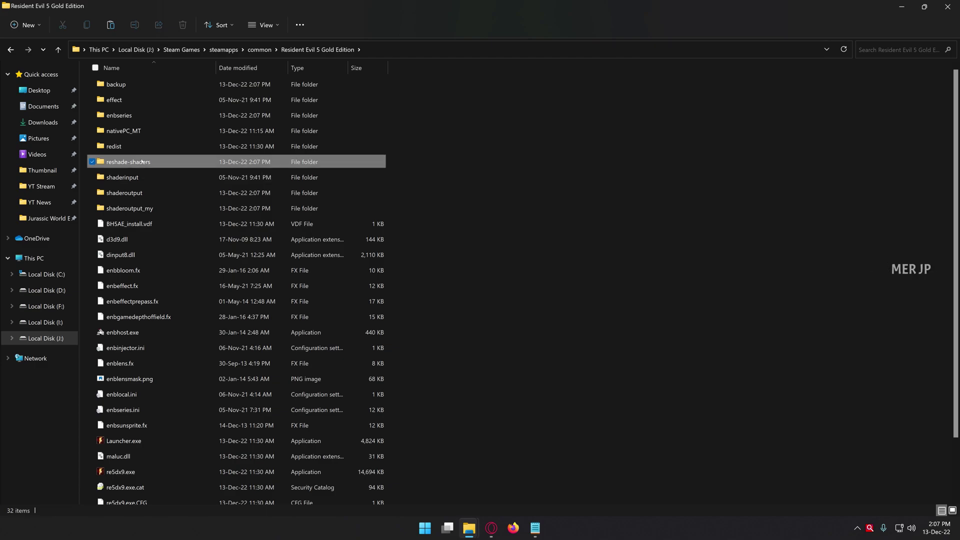
pyautogui.scroll(-2, 144, 280)
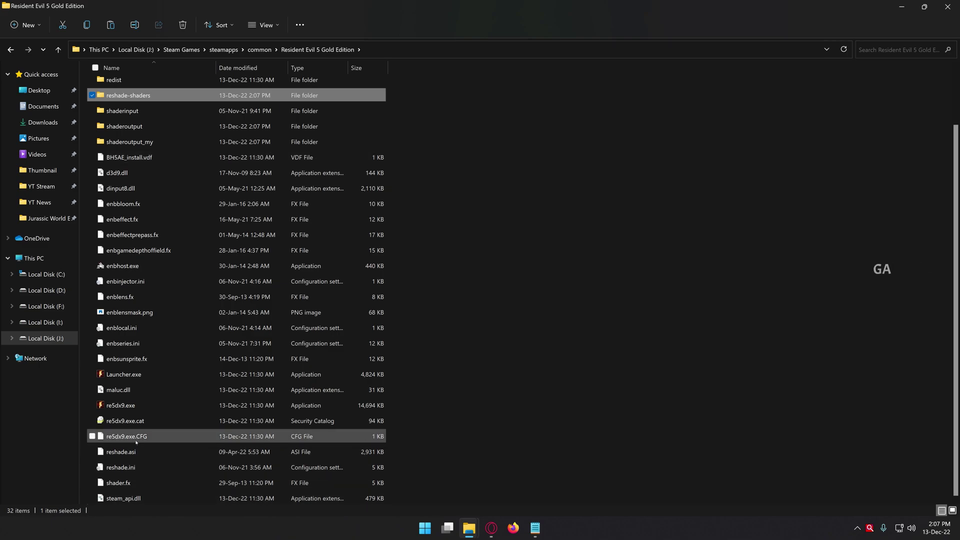
pyautogui.keyDown('ctrl'); pyautogui.click(120, 452); pyautogui.keyUp('ctrl')
pyautogui.keyDown('ctrl'); pyautogui.click(121, 468); pyautogui.keyUp('ctrl')
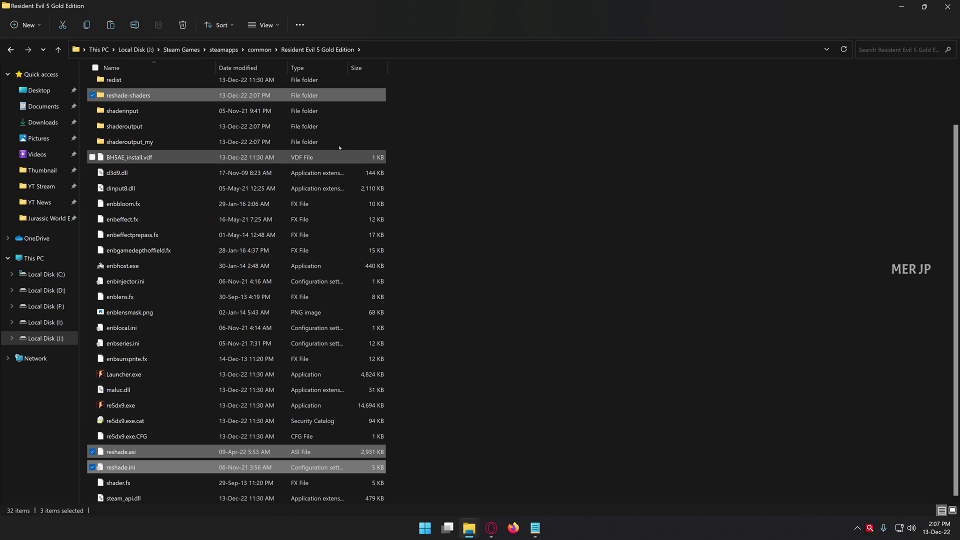
pyautogui.rightClick(315, 98)
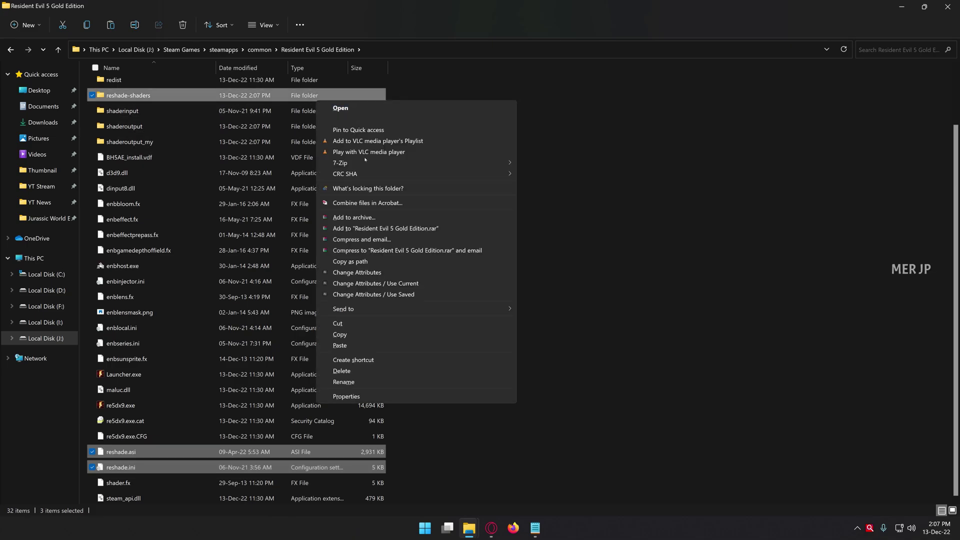
pyautogui.click(350, 371)
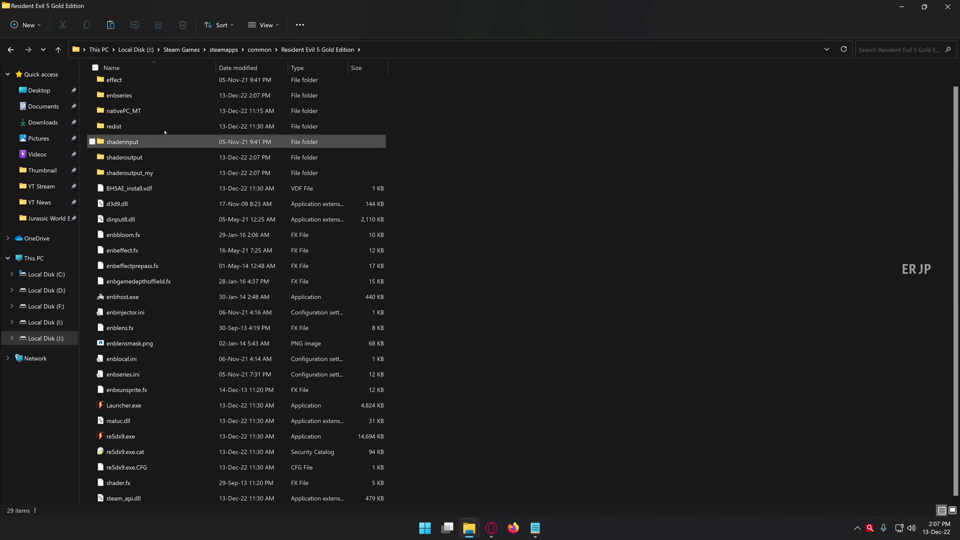
pyautogui.scroll(1, 154, 94)
# Inside the backup folder, select and cut all four ReShade items
pyautogui.click(146, 89)
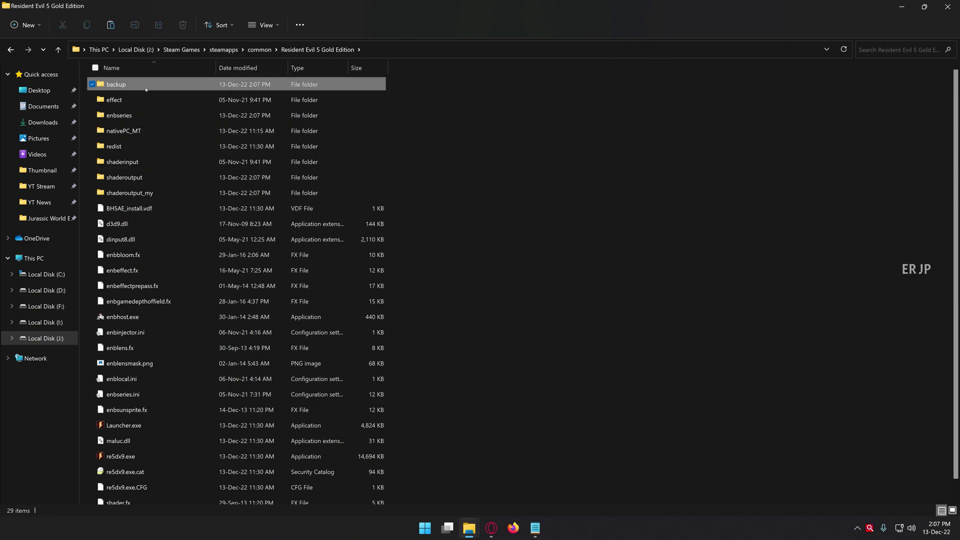
pyautogui.doubleClick(146, 89)
pyautogui.moveTo(189, 259); pyautogui.dragTo(146, 52)
pyautogui.moveTo(143, 106); pyautogui.dragTo(143, 207)
pyautogui.rightClick(144, 208)
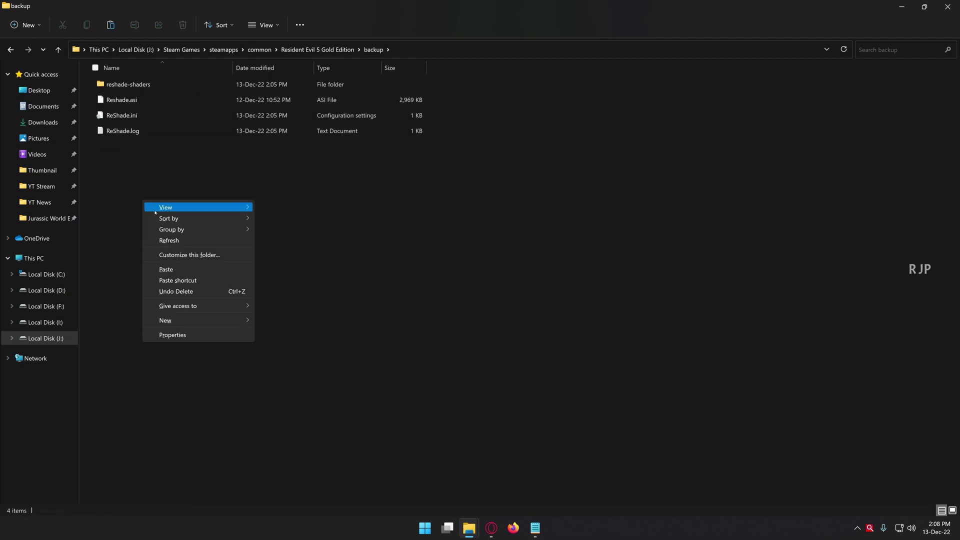
pyautogui.click(155, 240)
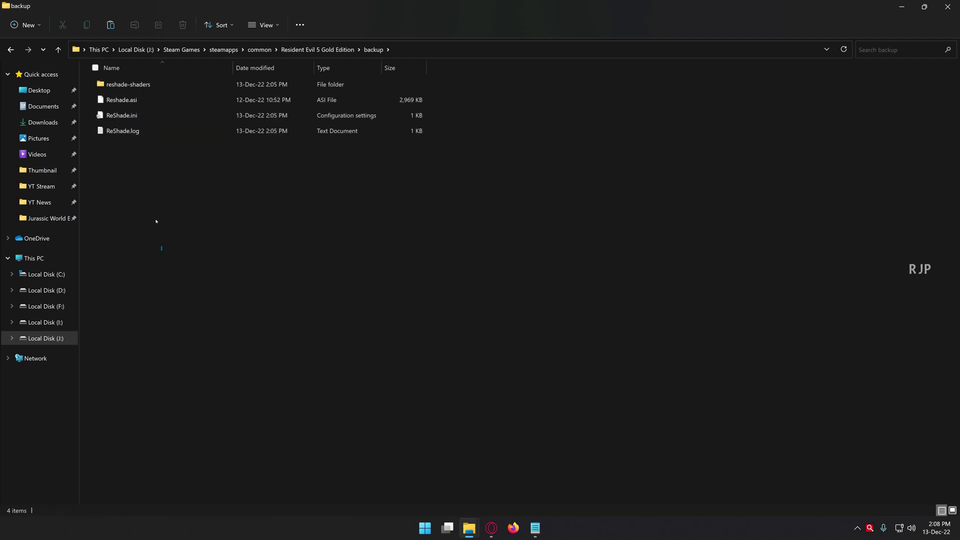
pyautogui.moveTo(161, 246); pyautogui.dragTo(217, 78)
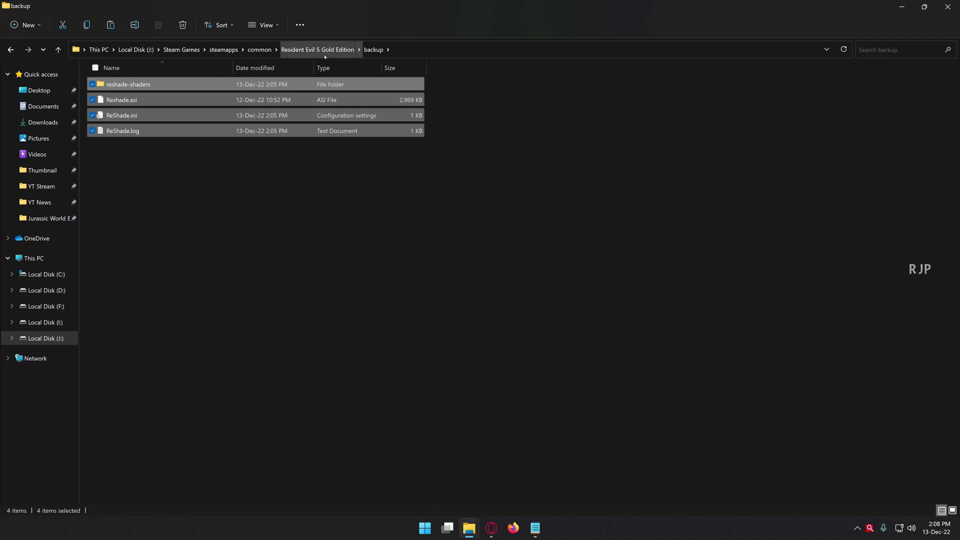
pyautogui.rightClick(218, 92)
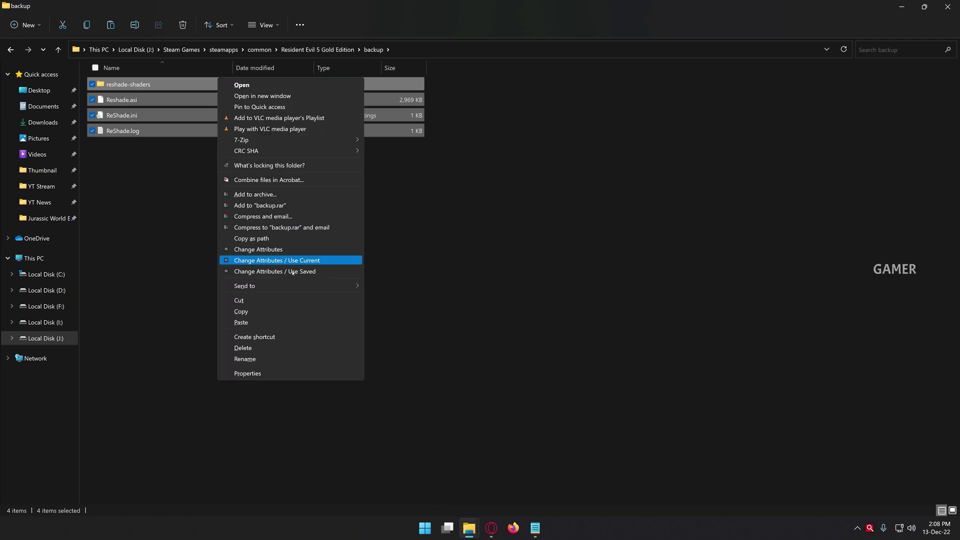
pyautogui.click(290, 299)
# Paste the four items into Resident Evil 5 Gold Edition and delete the now-empty backup folder
pyautogui.click(317, 50)
pyautogui.rightClick(635, 173)
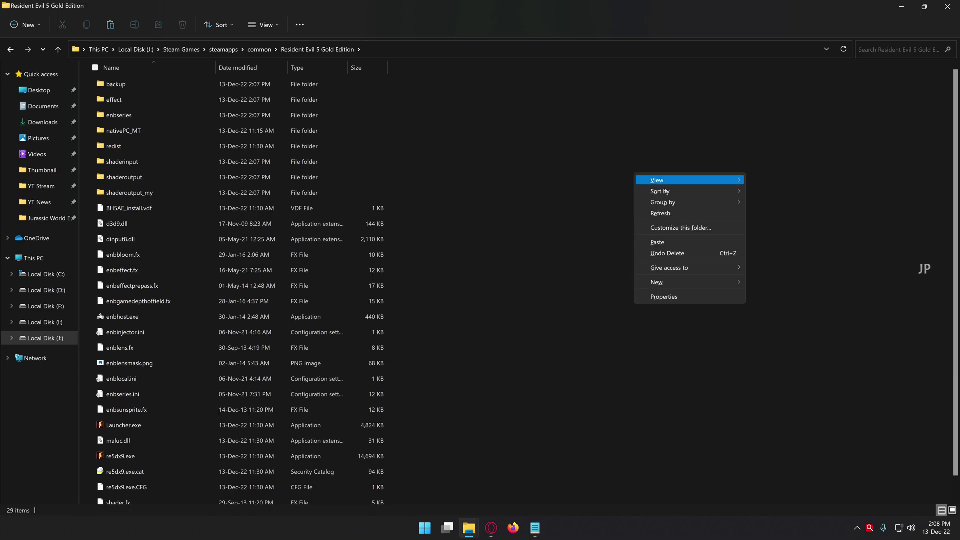
pyautogui.click(665, 242)
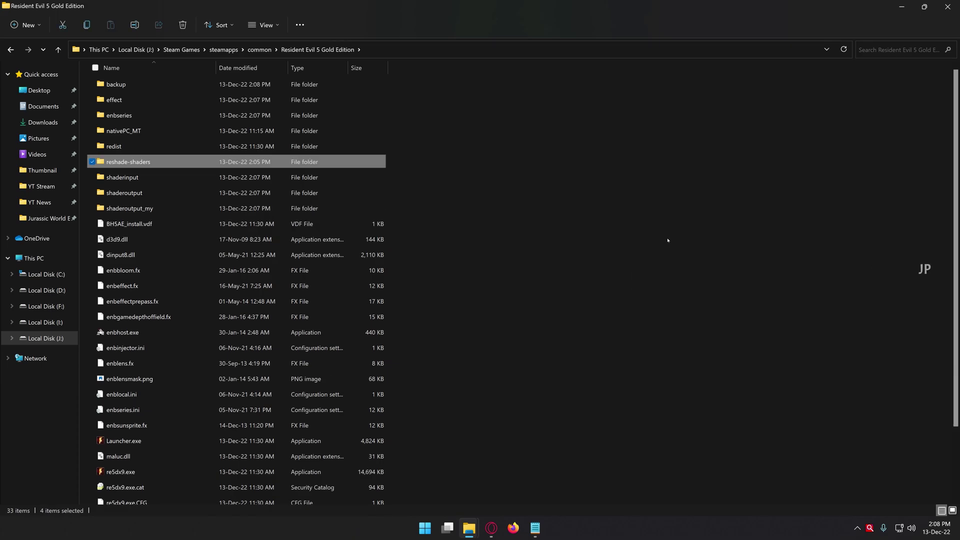
pyautogui.doubleClick(143, 89)
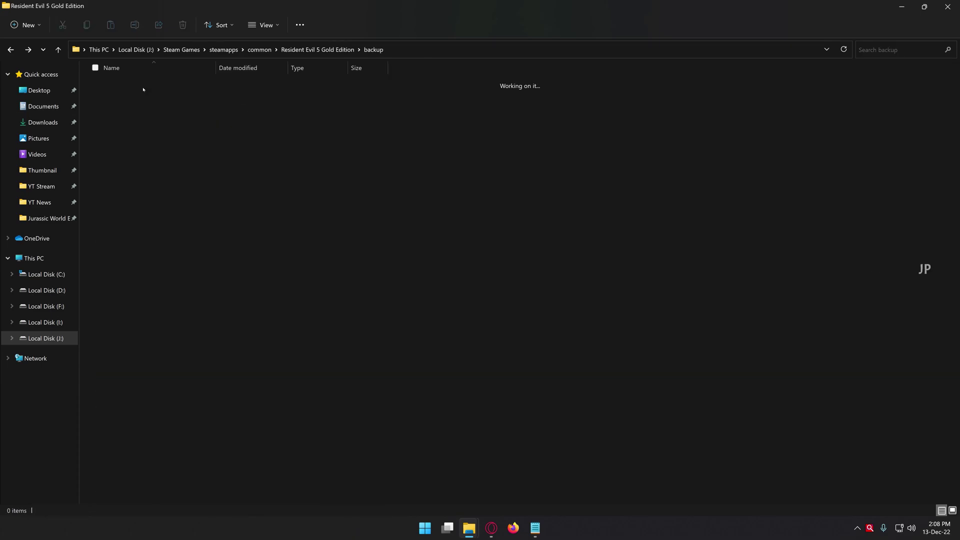
pyautogui.hotkey('alt', 'Left')
pyautogui.press('Delete')
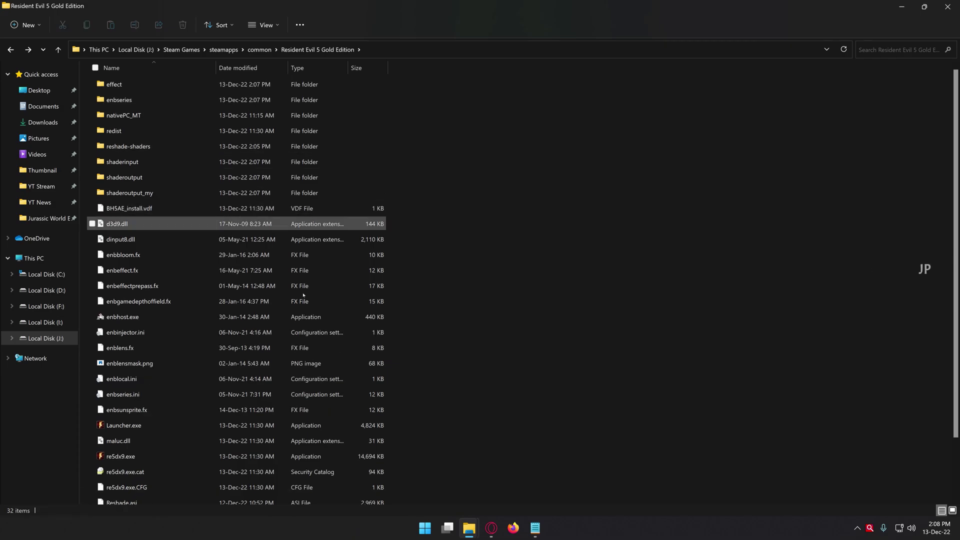
# Copy both .ini preset files from RE5 Mods > Step 3 REALISTIC PRESET > RTX ON
pyautogui.moveTo(468, 528)
pyautogui.click(454, 505)
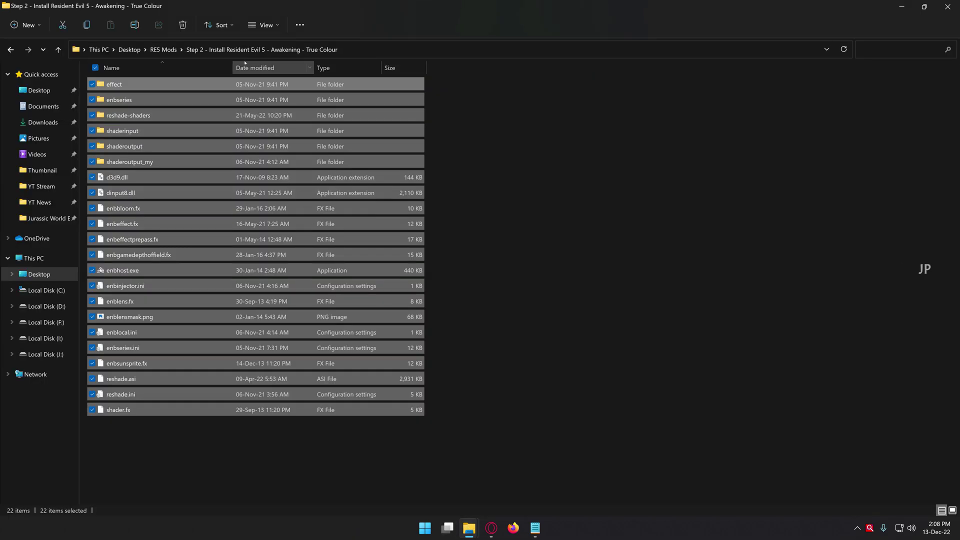
pyautogui.click(165, 50)
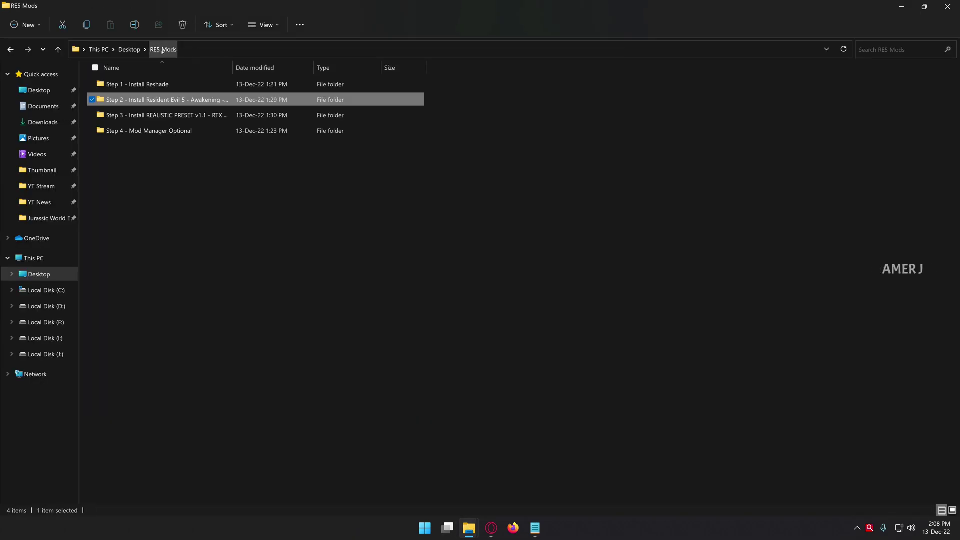
pyautogui.doubleClick(134, 115)
pyautogui.doubleClick(150, 103)
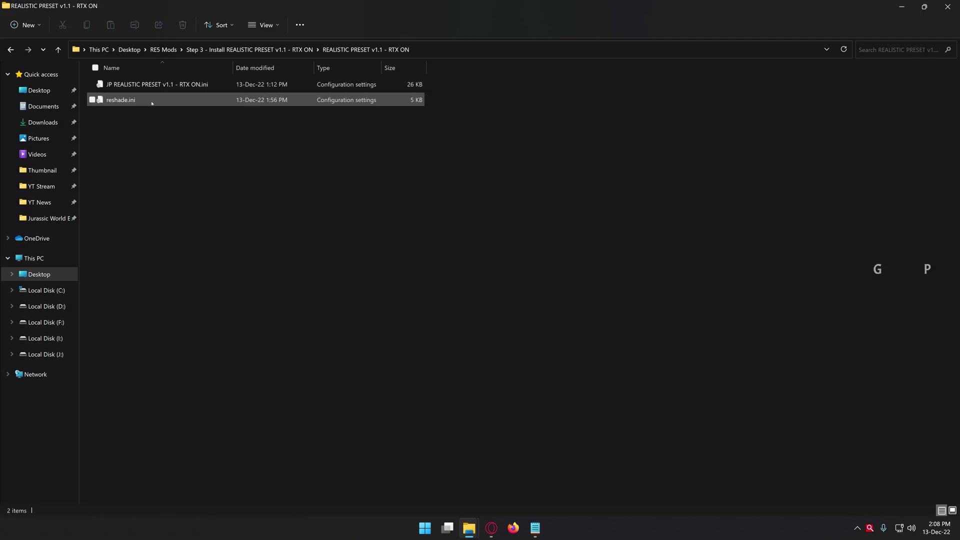
pyautogui.moveTo(167, 157); pyautogui.dragTo(101, 2)
pyautogui.hotkey('ctrl', 'c')
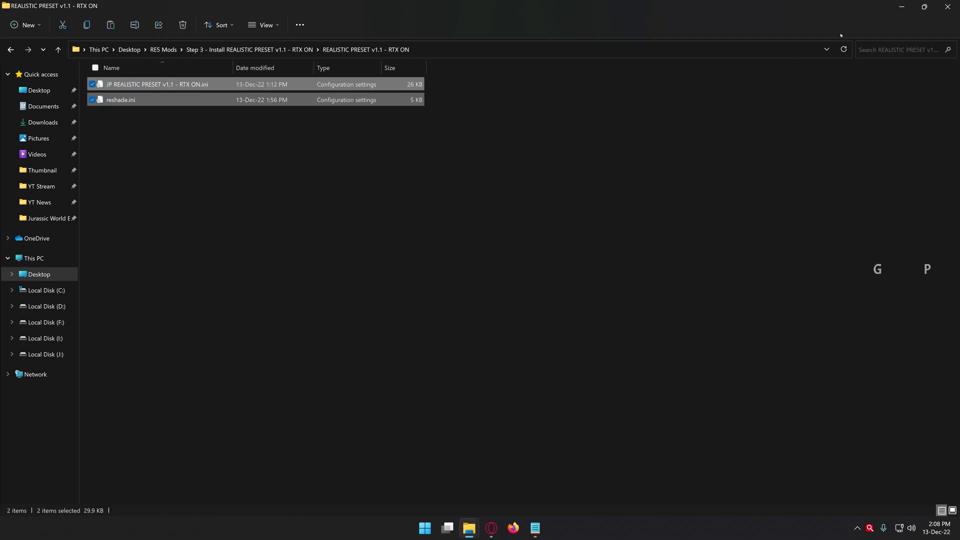
# Paste them into the Resident Evil 5 Gold Edition folder, replacing reshade.ini, and refresh the listing
pyautogui.click(895, 4)
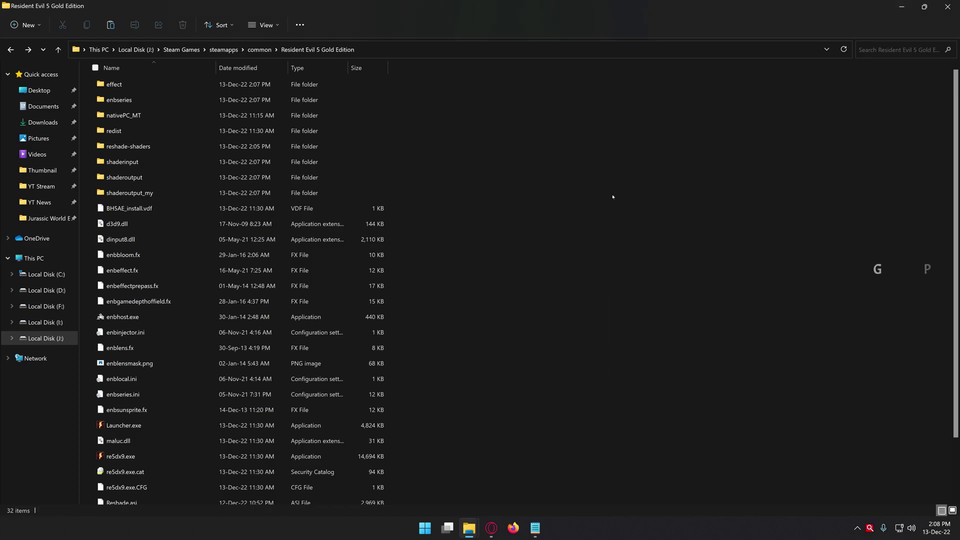
pyautogui.hotkey('ctrl', 'v')
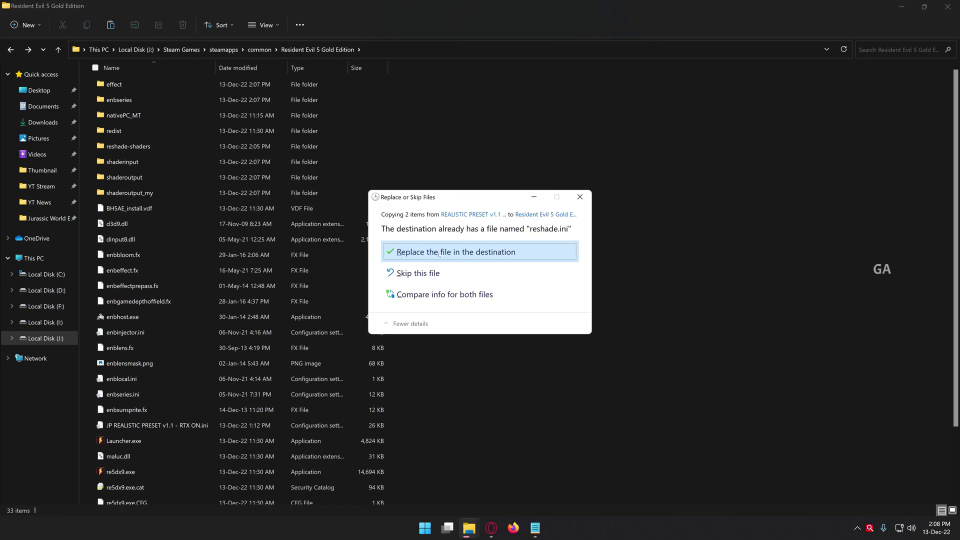
pyautogui.click(439, 251)
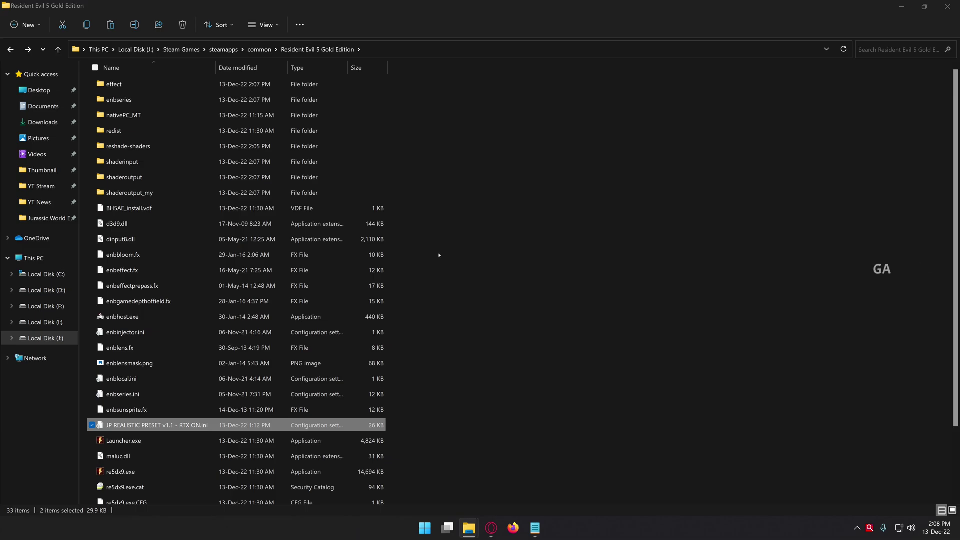
pyautogui.rightClick(554, 240)
pyautogui.click(575, 278)
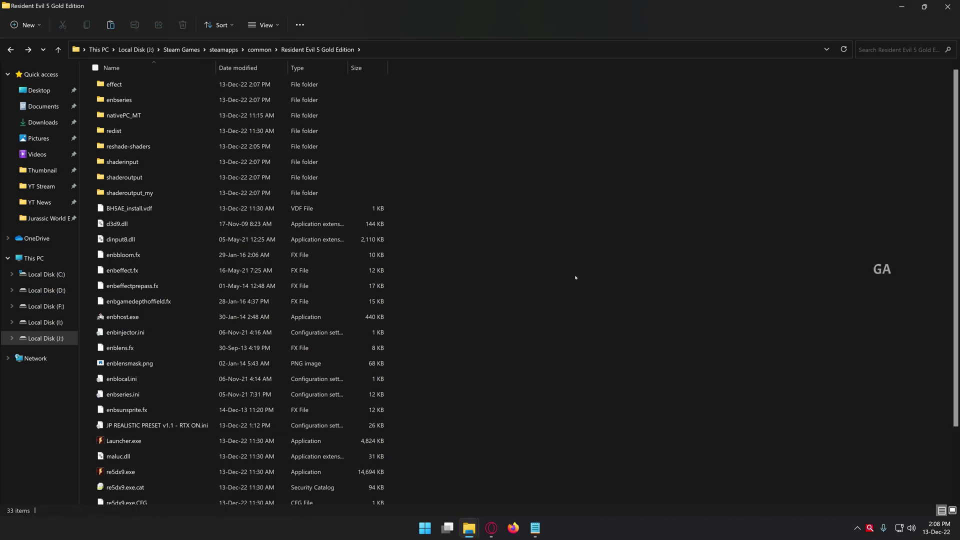
pyautogui.moveTo(470, 525)
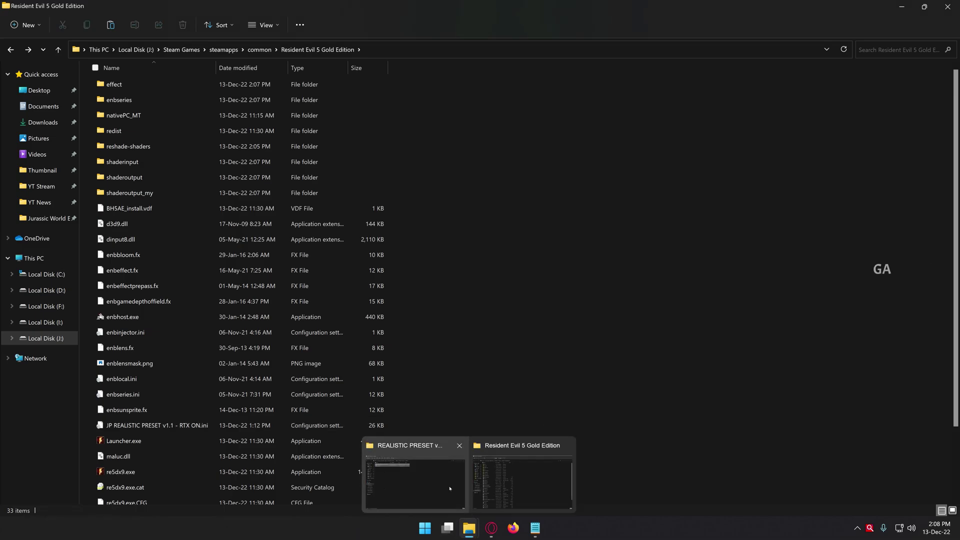
pyautogui.click(415, 475)
# Select the NEW HUD and Sheva Red and Black archives in the Step 4 - Mod Manager Optional folder
pyautogui.click(170, 51)
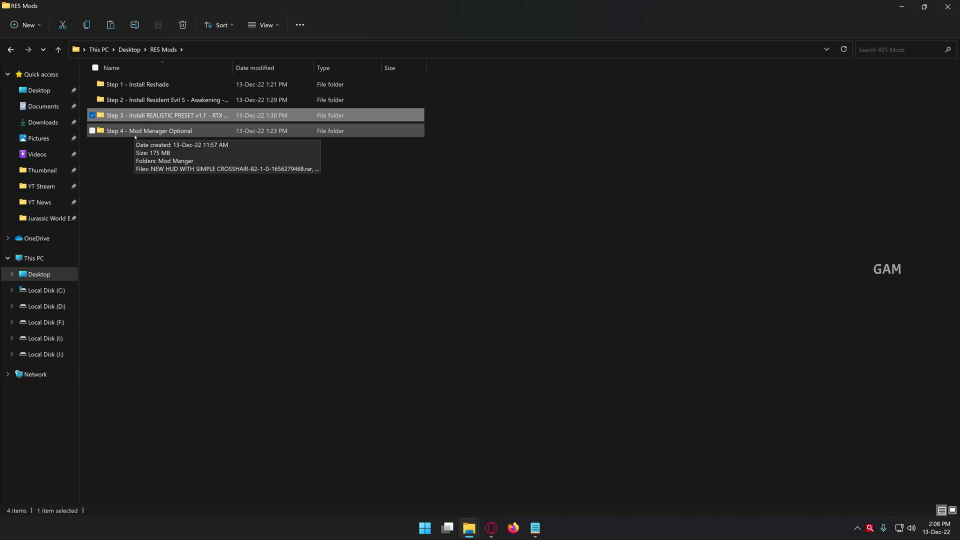
pyautogui.doubleClick(143, 133)
pyautogui.click(175, 84)
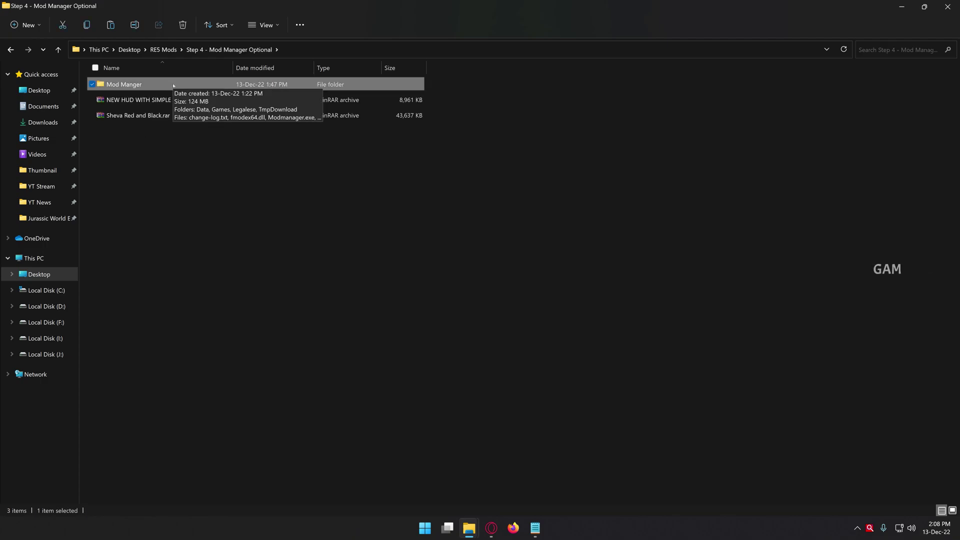
pyautogui.moveTo(146, 190); pyautogui.dragTo(164, 104)
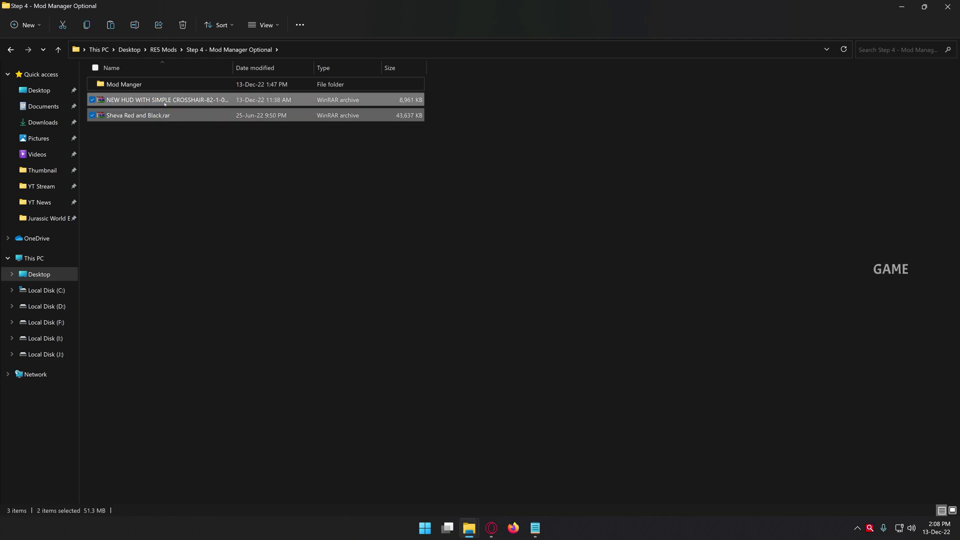
# Browse to Mod Manger > Games > RE5 > Mods to check both archives, then return to Mod Manger
pyautogui.doubleClick(145, 85)
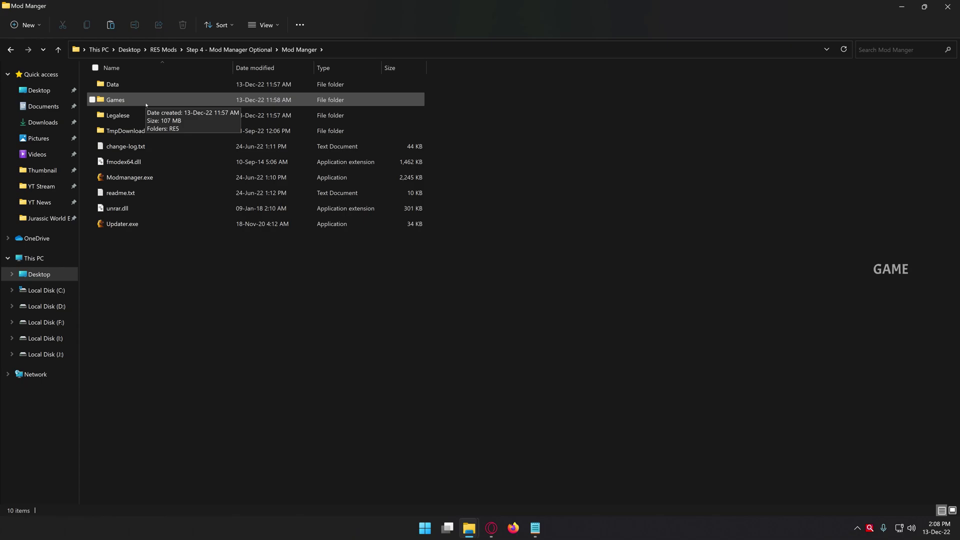
pyautogui.doubleClick(146, 103)
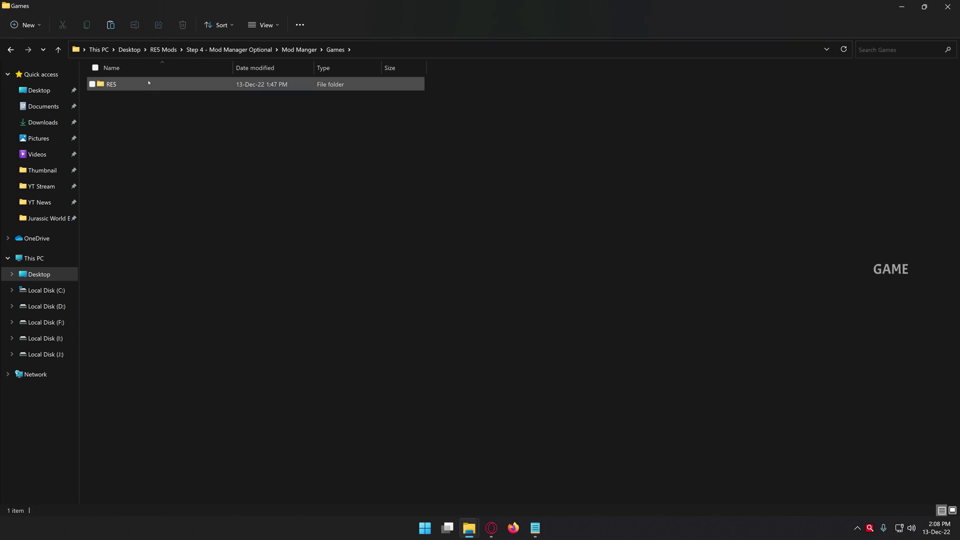
pyautogui.click(148, 83)
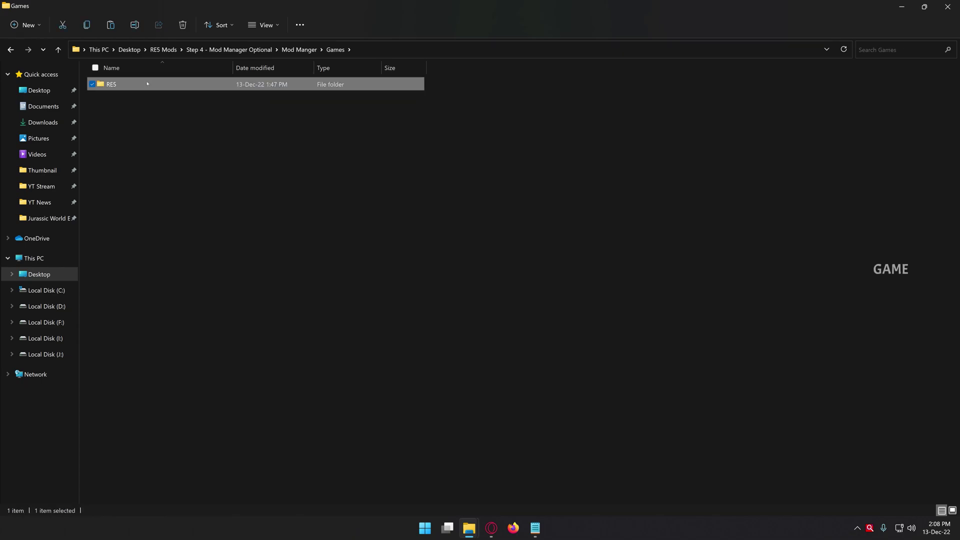
pyautogui.doubleClick(147, 83)
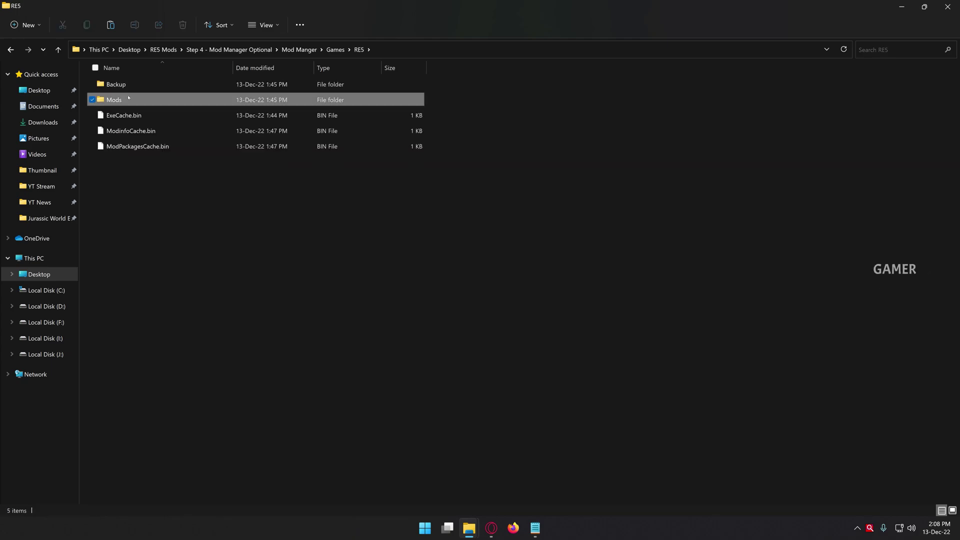
pyautogui.doubleClick(128, 98)
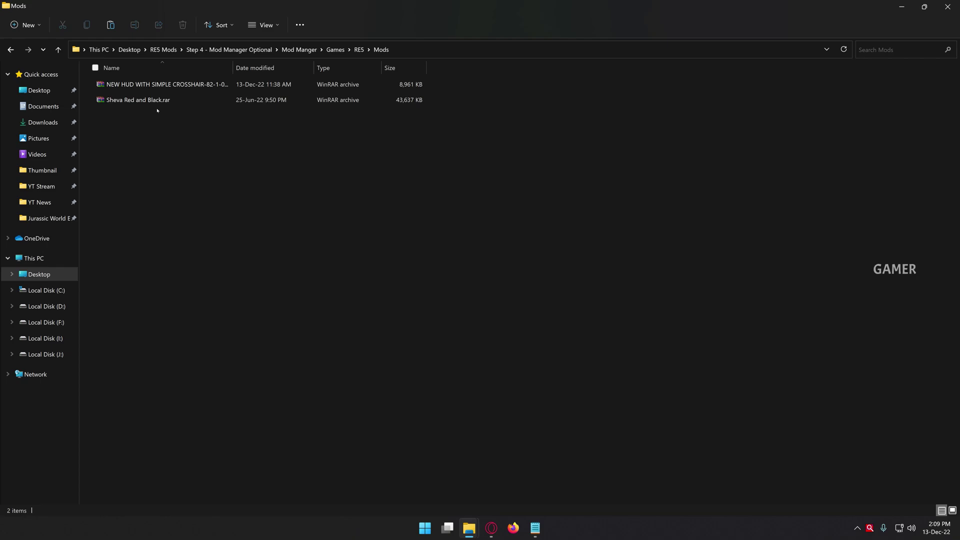
pyautogui.click(301, 50)
# In Fluffy Manager 5000, enable Sheva Red and Black and NEW HUD WITH SIMPLE CROSSHAIR, then launch Resident Evil 5
pyautogui.doubleClick(131, 177)
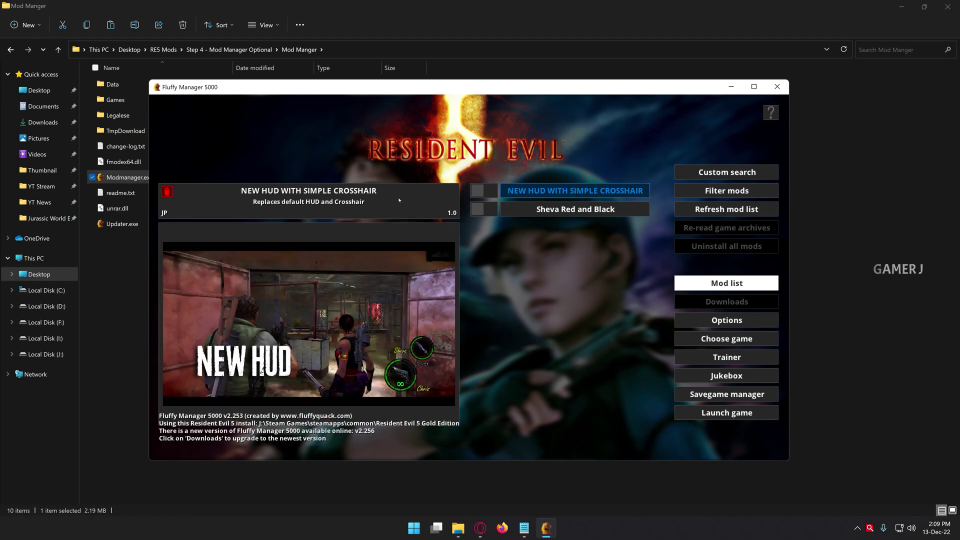
pyautogui.click(566, 209)
pyautogui.click(494, 211)
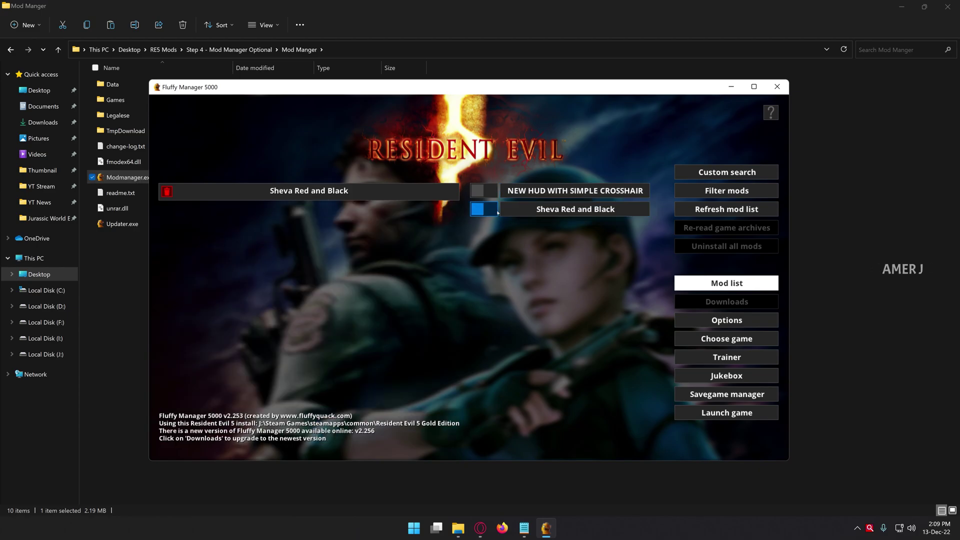
pyautogui.click(490, 194)
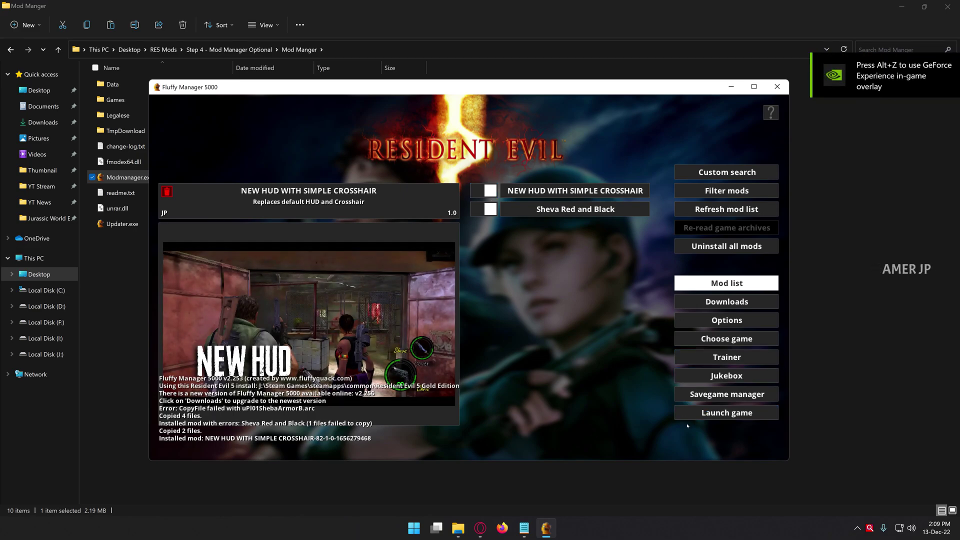
pyautogui.click(702, 413)
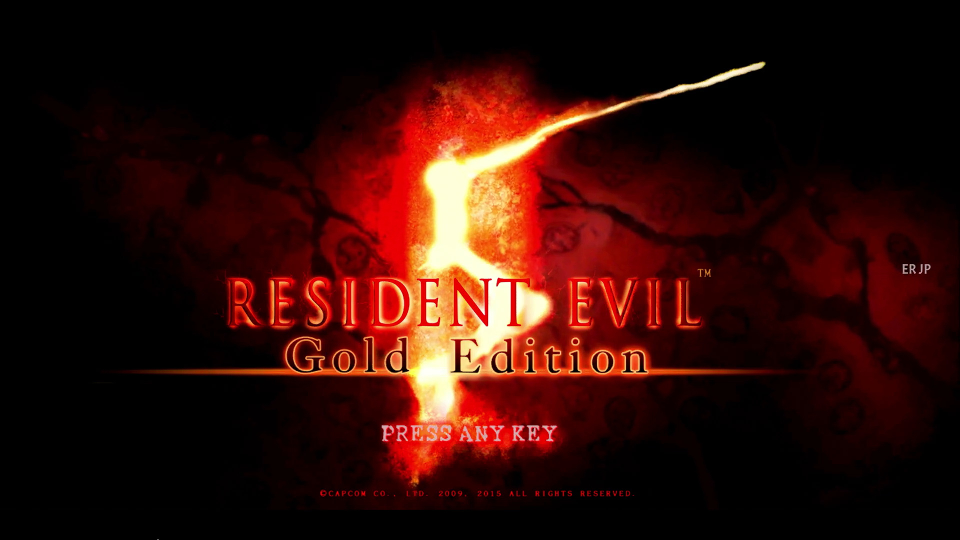
# Pass the title prompt, choose START from the main menu, and dismiss the Load successful message
pyautogui.press('Return')
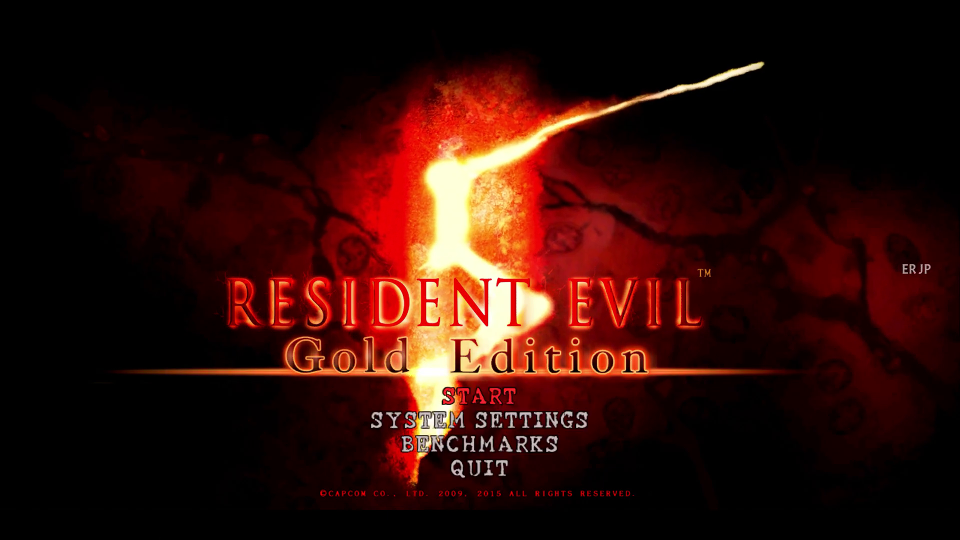
pyautogui.press('Return')
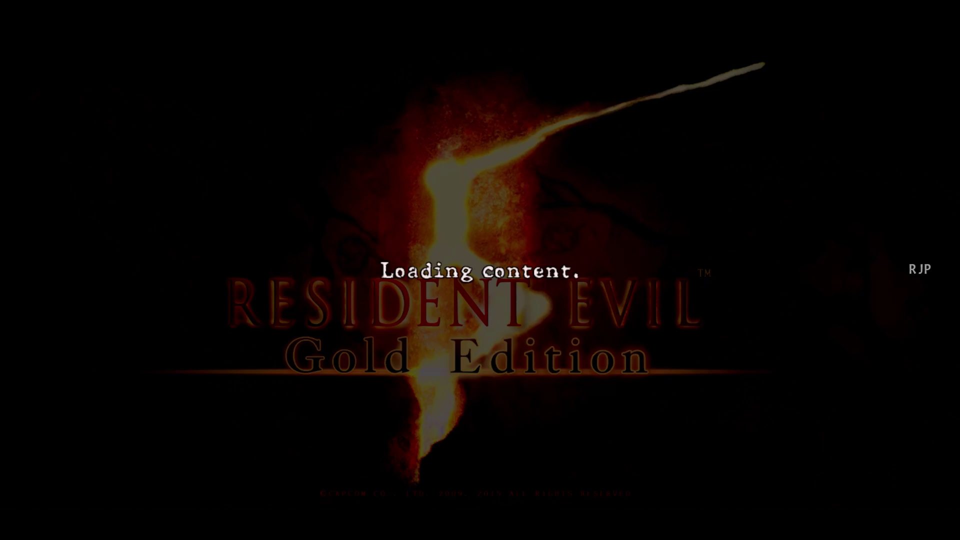
pyautogui.press('Return')
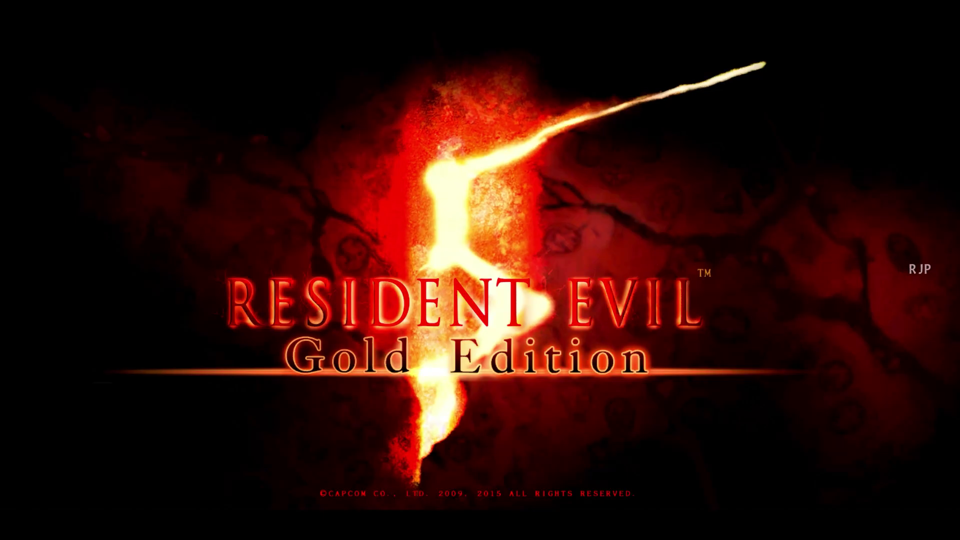